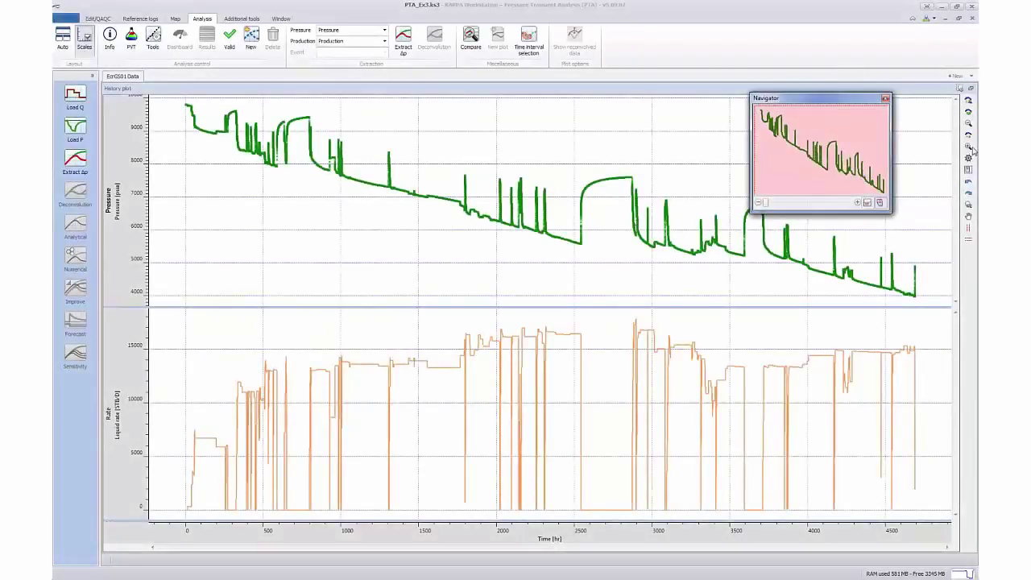
Zoom the history plot to about 2400–3100 hr, then 1200–2350 hr, and pan to 3550–4700 hr.
drag(553, 150, 666, 274)
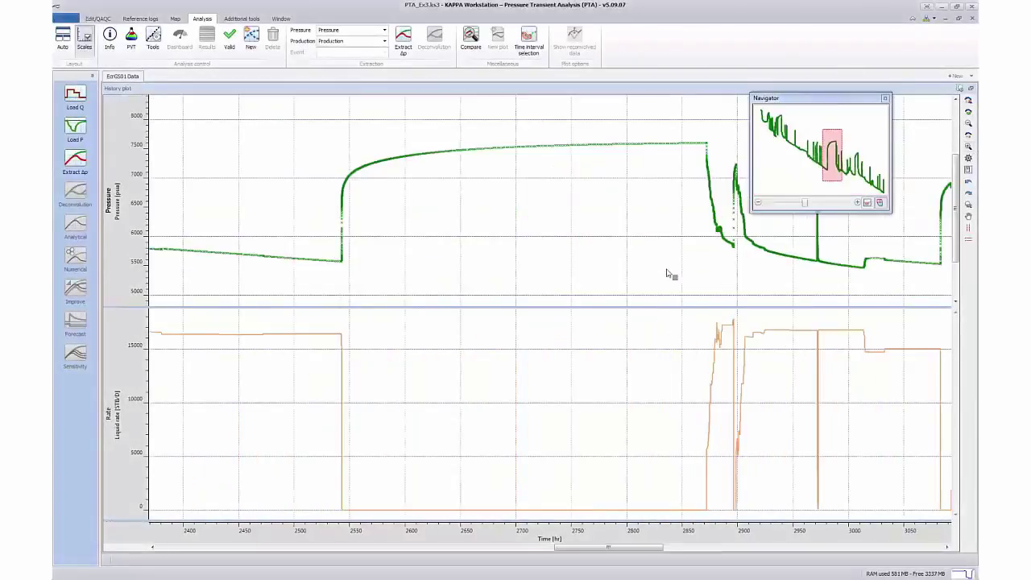
click(968, 204)
drag(368, 219, 556, 218)
click(881, 204)
drag(801, 173, 840, 196)
Return to the full history and zoom the pressure axis to about 5200–7700 psia.
click(969, 135)
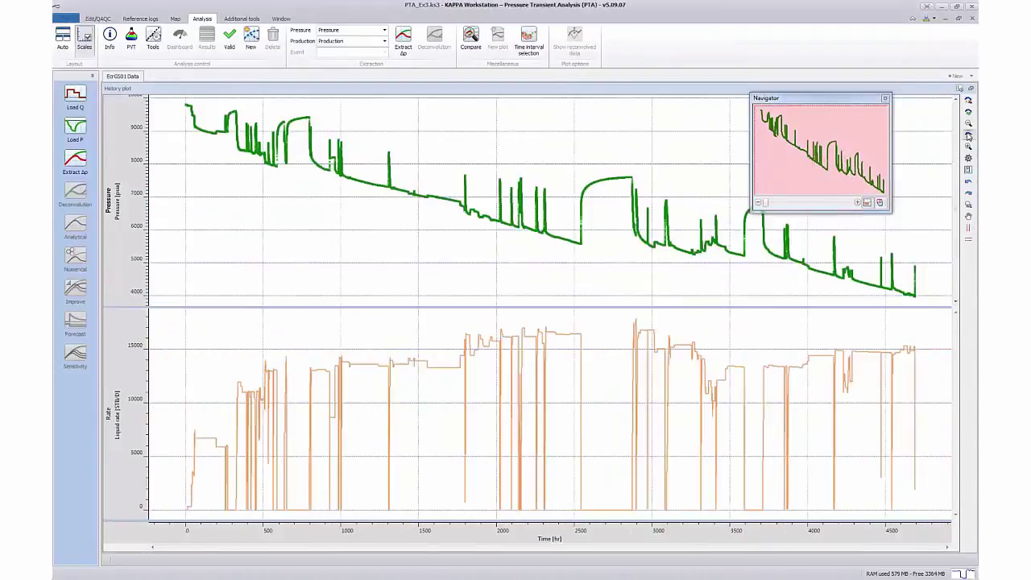
click(968, 171)
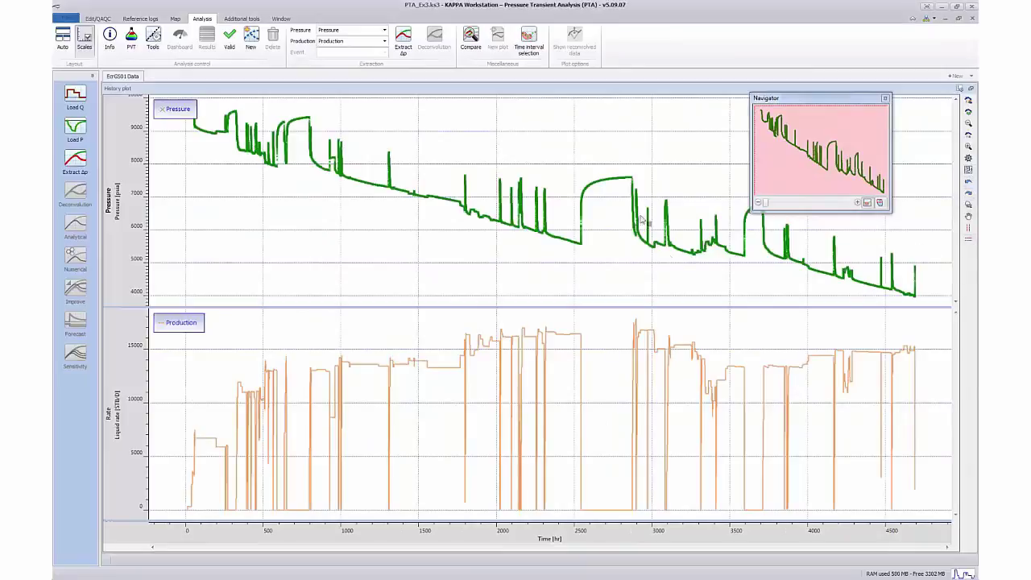
drag(612, 168, 638, 260)
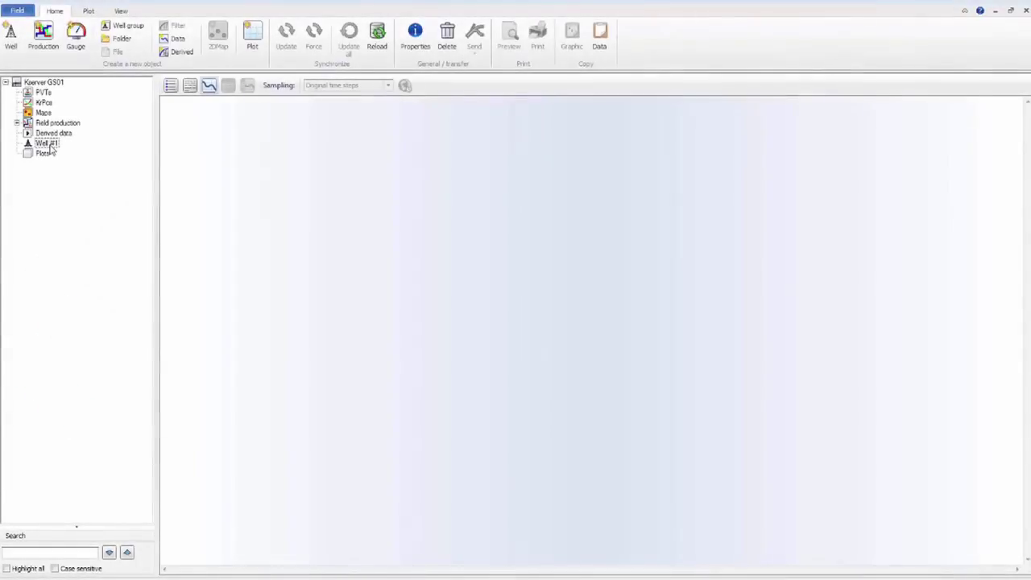
Add gauge EcrGS01p #1 under Well #1 from the EcrGS01-Pressure database tag.
click(47, 143)
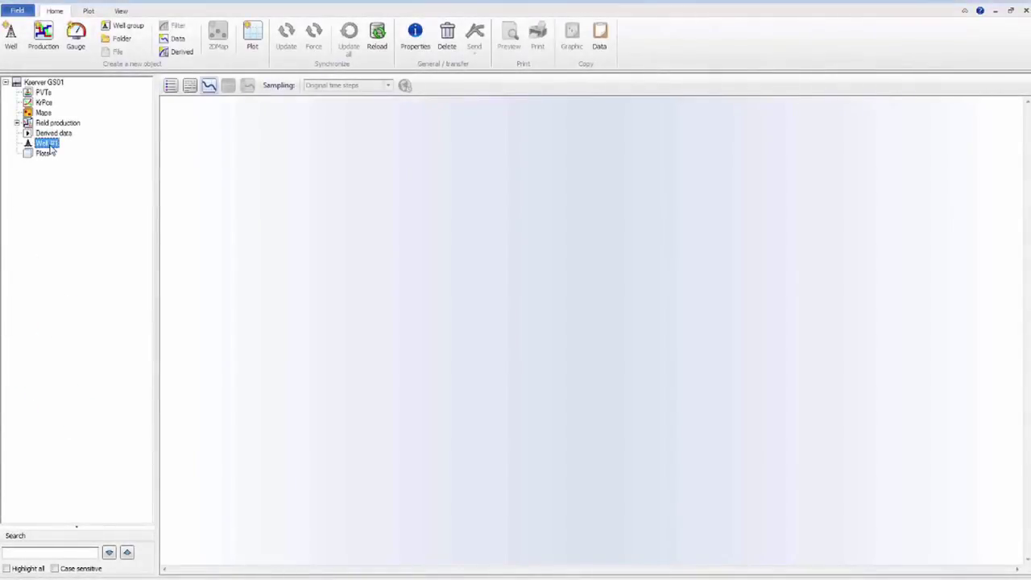
click(76, 45)
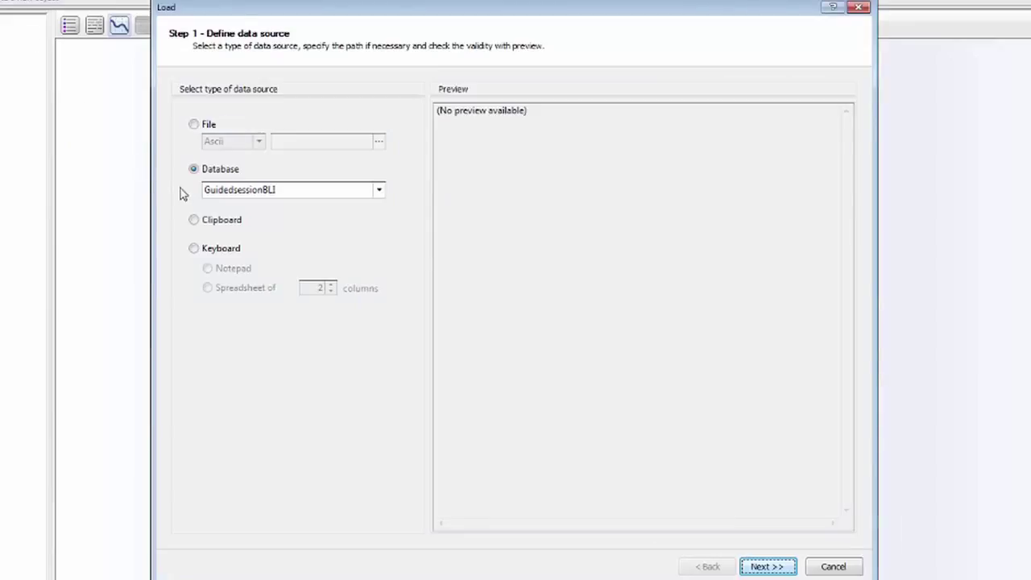
click(757, 568)
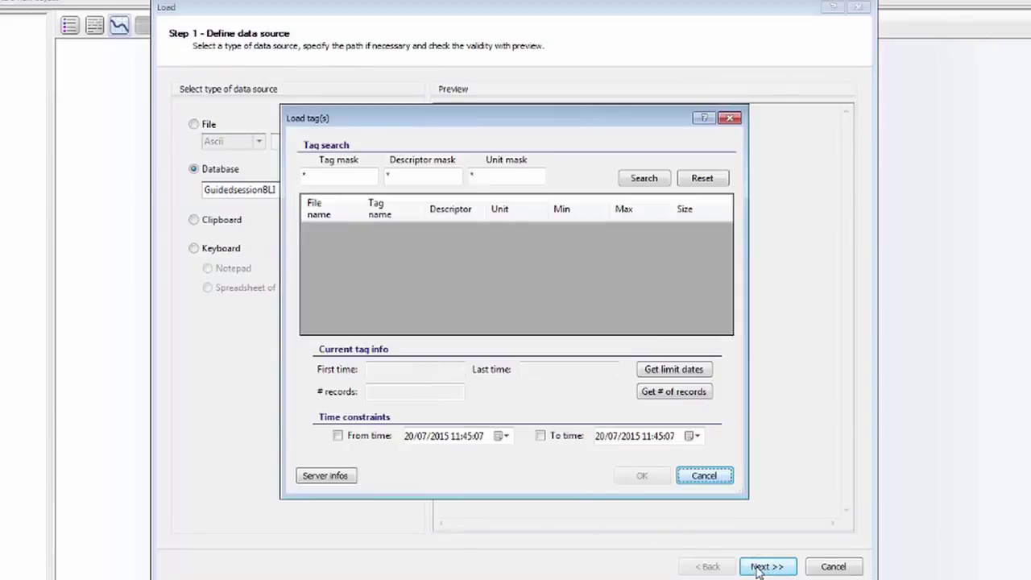
click(644, 178)
click(669, 369)
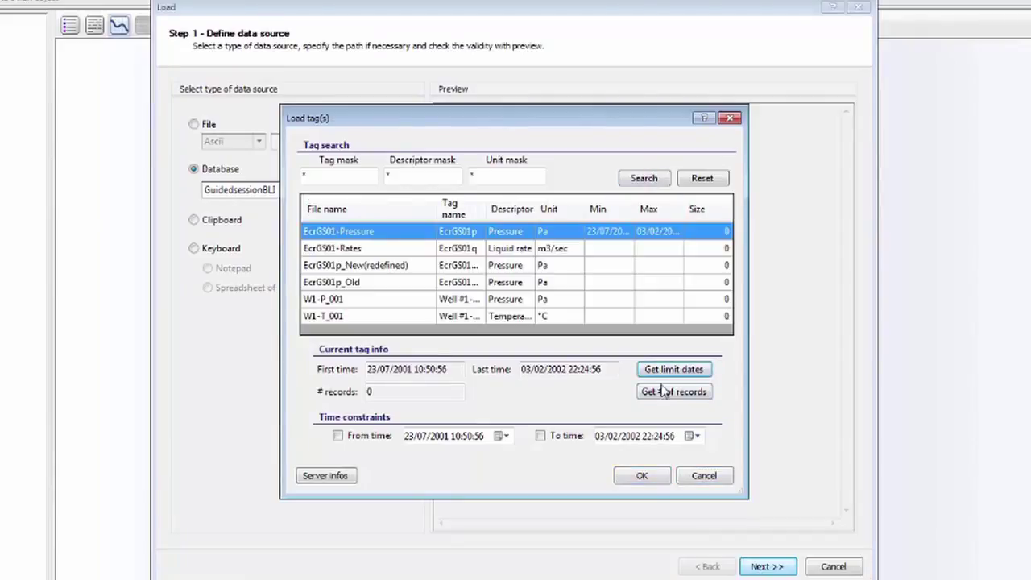
click(662, 391)
click(645, 477)
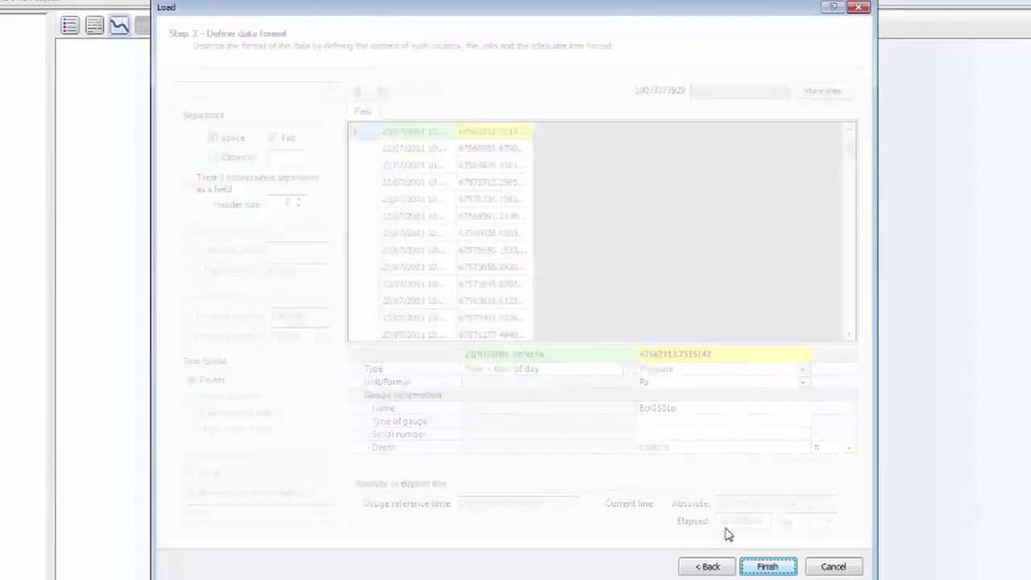
click(767, 566)
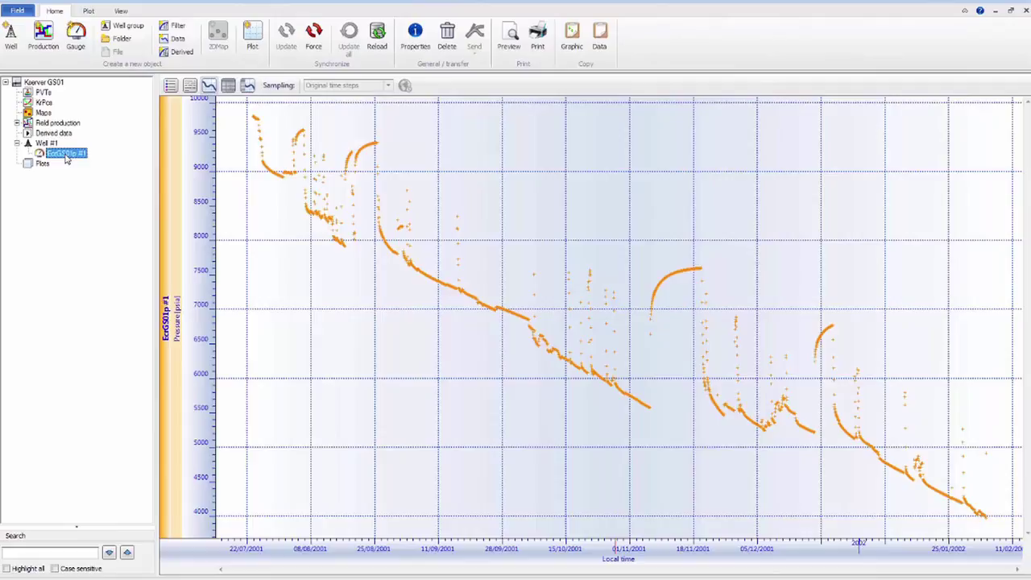
Add a filtered data set from the pressure gauge, pre-loading the first 100000 points.
right_click(66, 157)
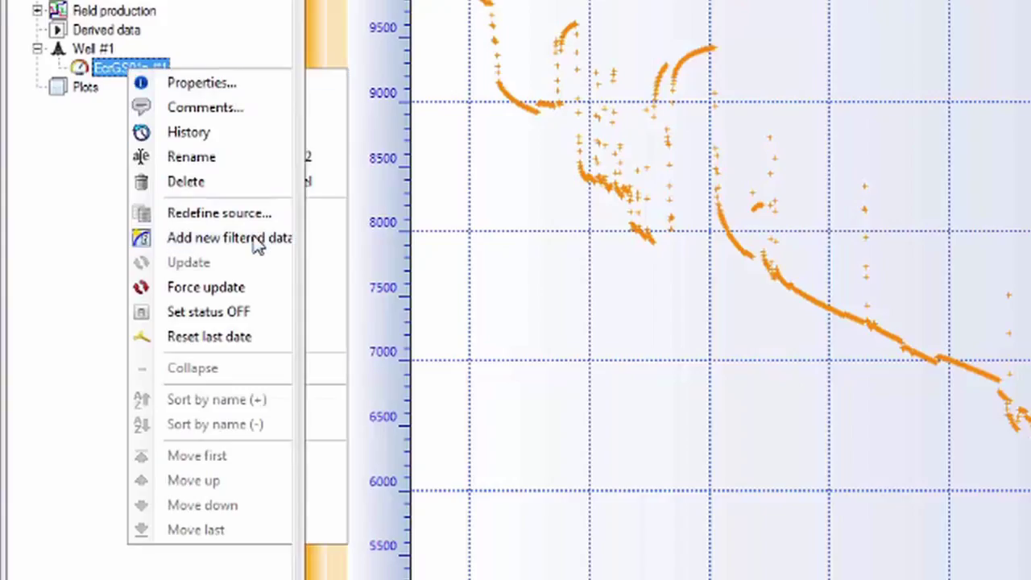
click(254, 239)
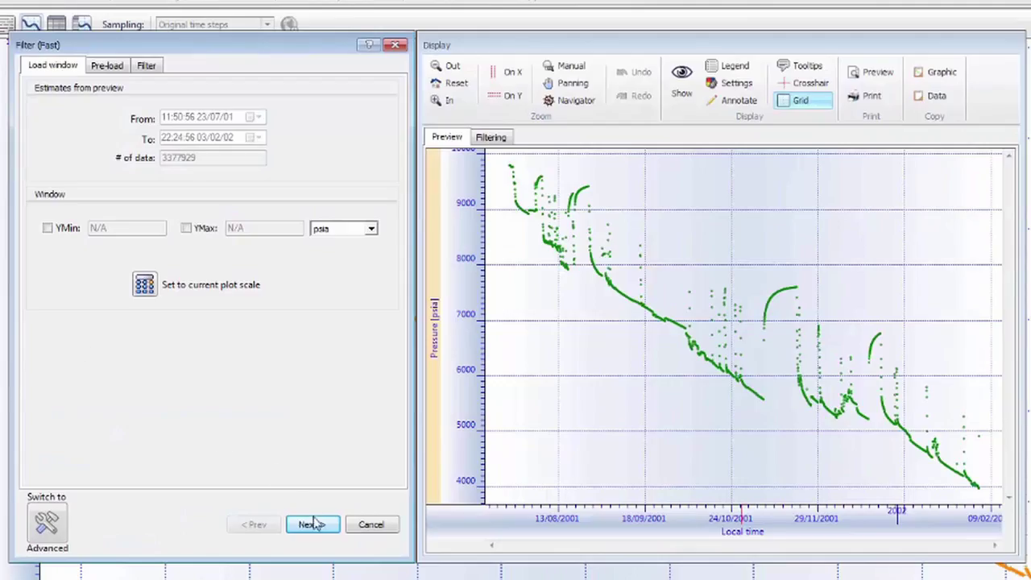
click(312, 524)
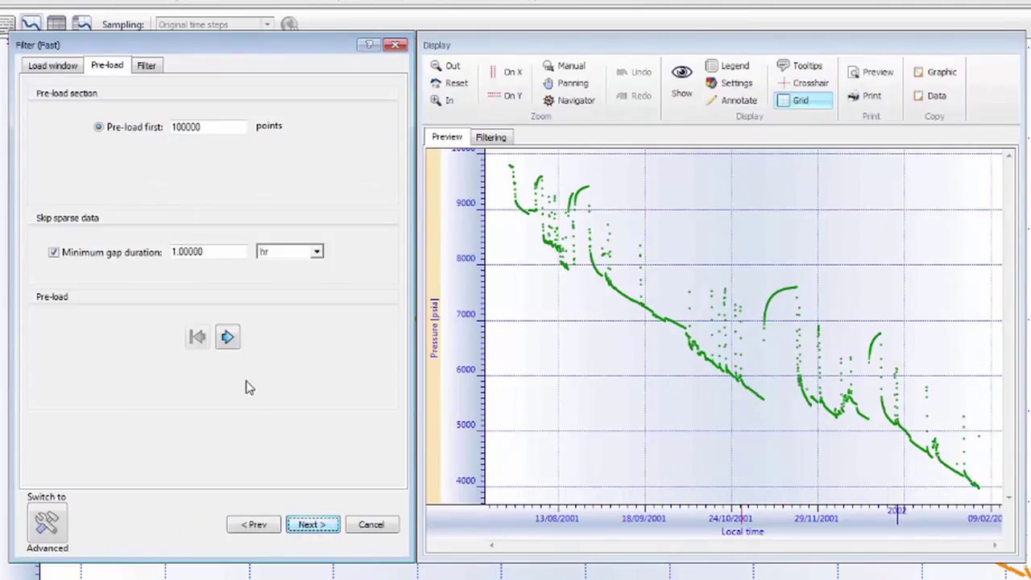
click(229, 338)
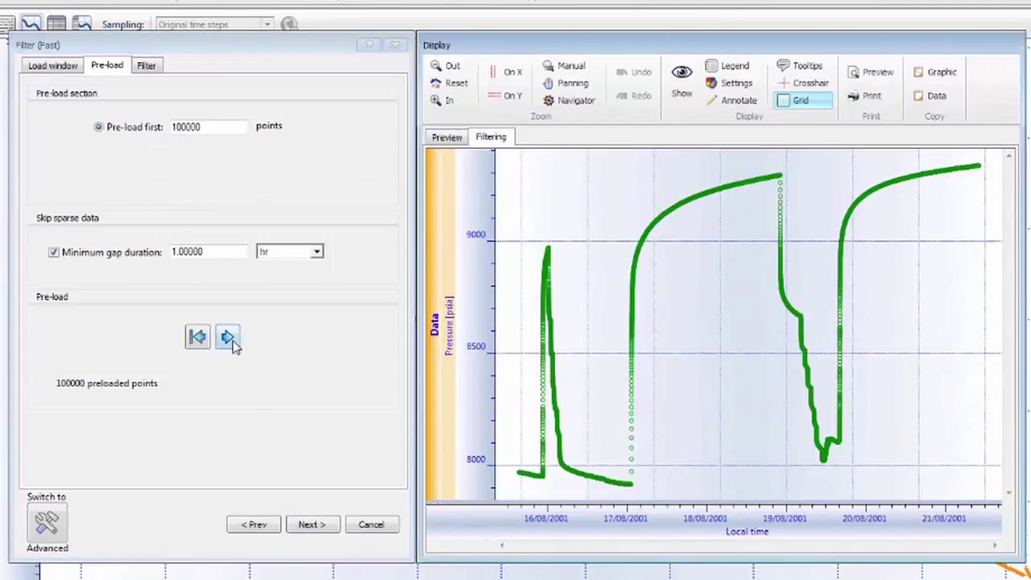
click(313, 525)
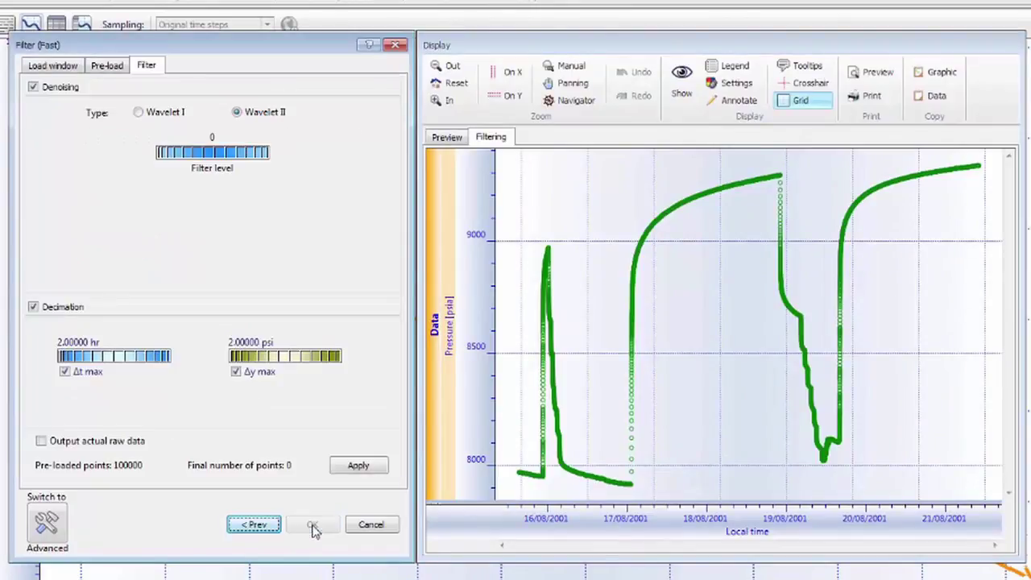
Run Wavelet II denoising without decimation, checking the 19/08/2001 build-up and raising the level to 20.
click(33, 307)
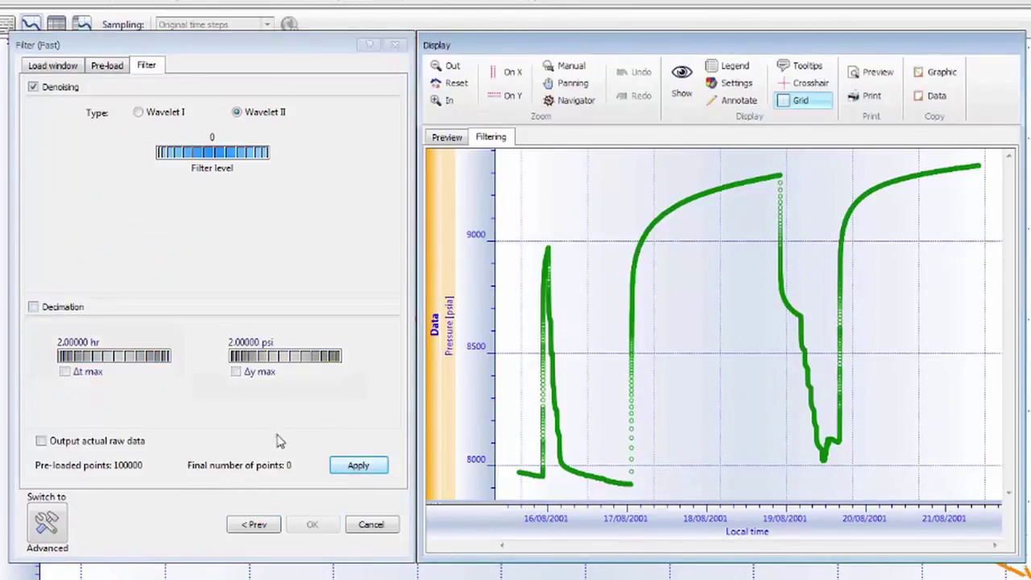
click(357, 467)
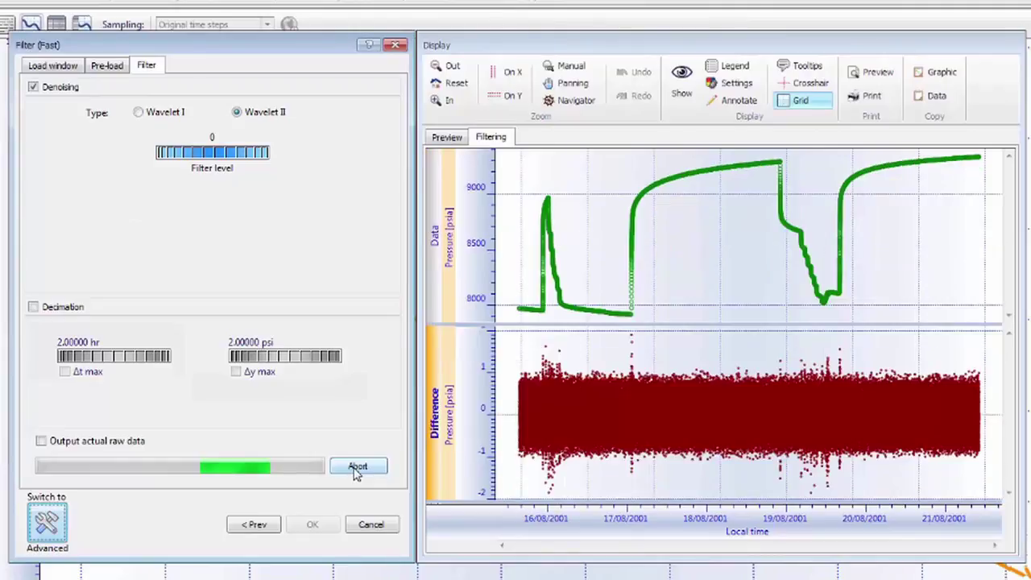
click(449, 102)
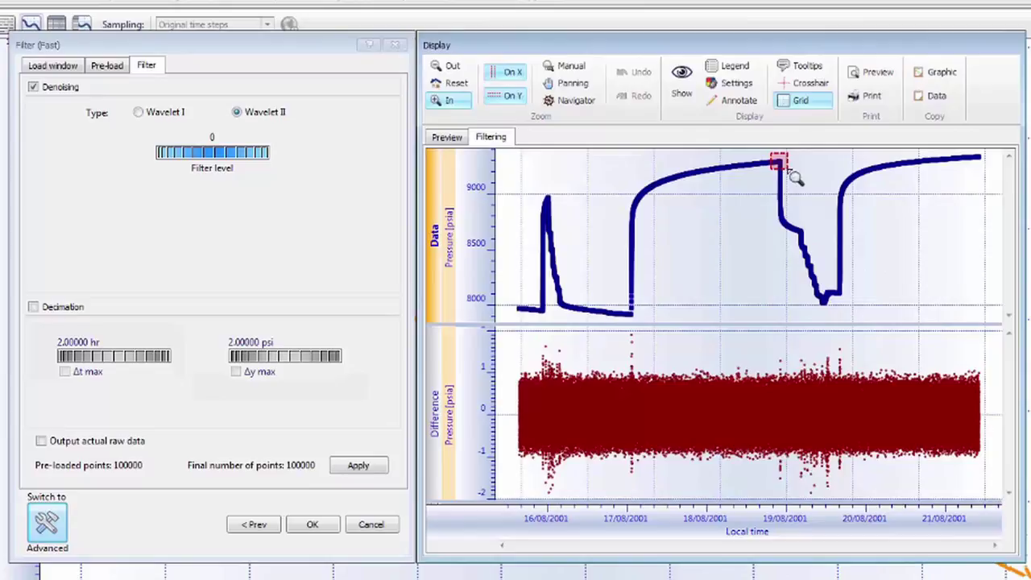
drag(788, 167, 790, 169)
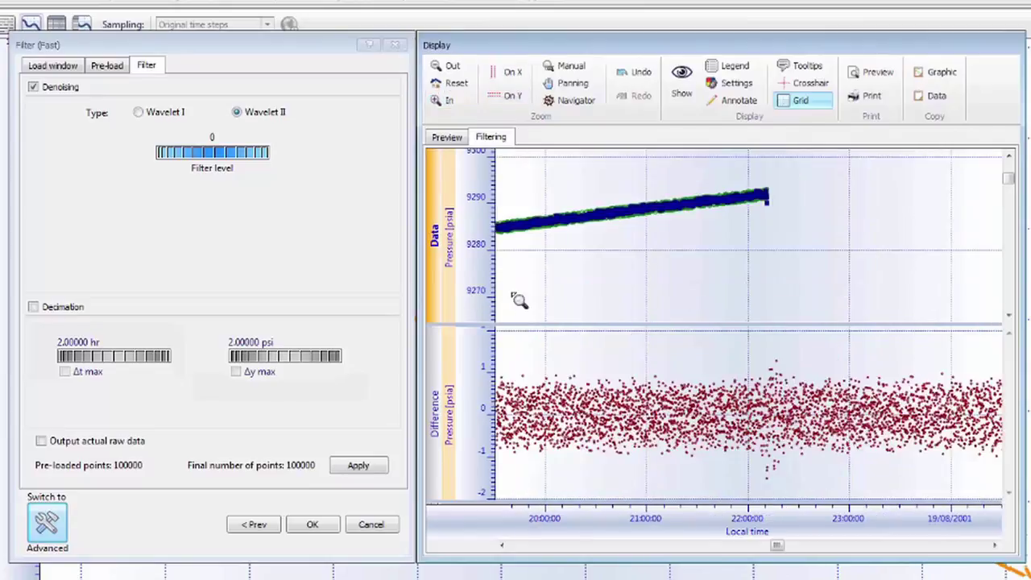
click(256, 159)
click(358, 466)
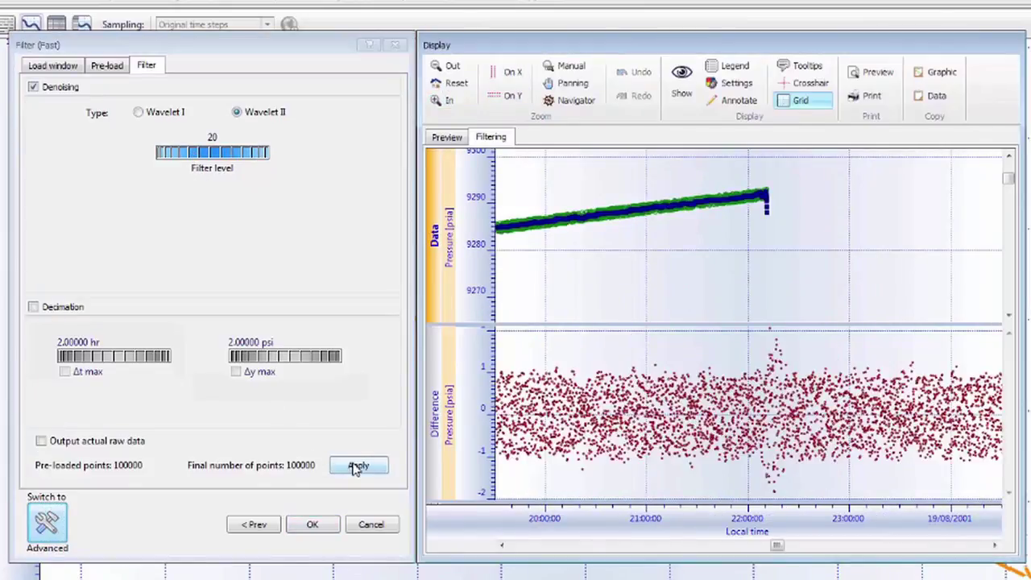
click(443, 83)
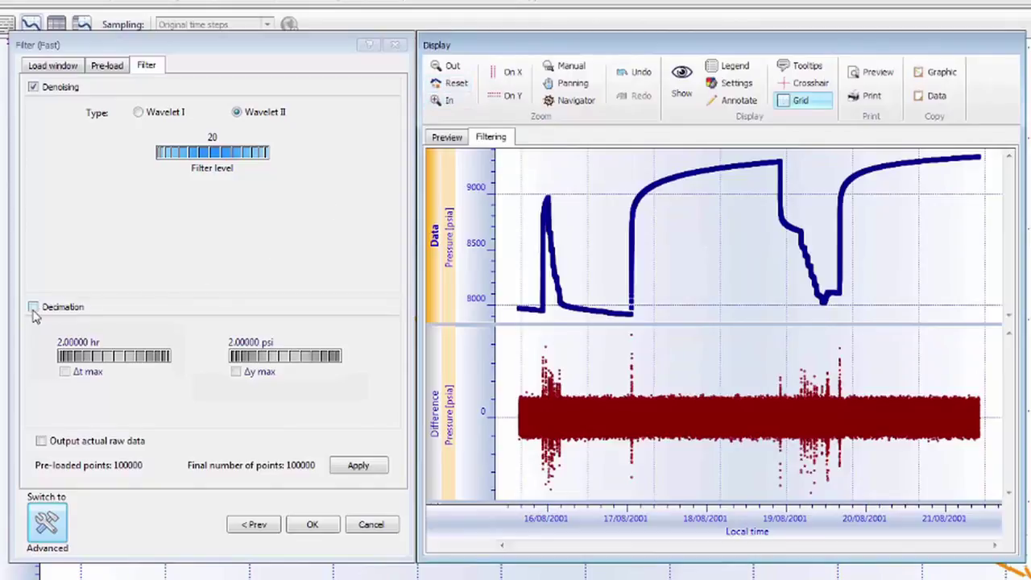
Re-enable decimation with only the 2-hour Δt max criterion, leaving 70 points.
click(33, 308)
click(236, 373)
click(343, 467)
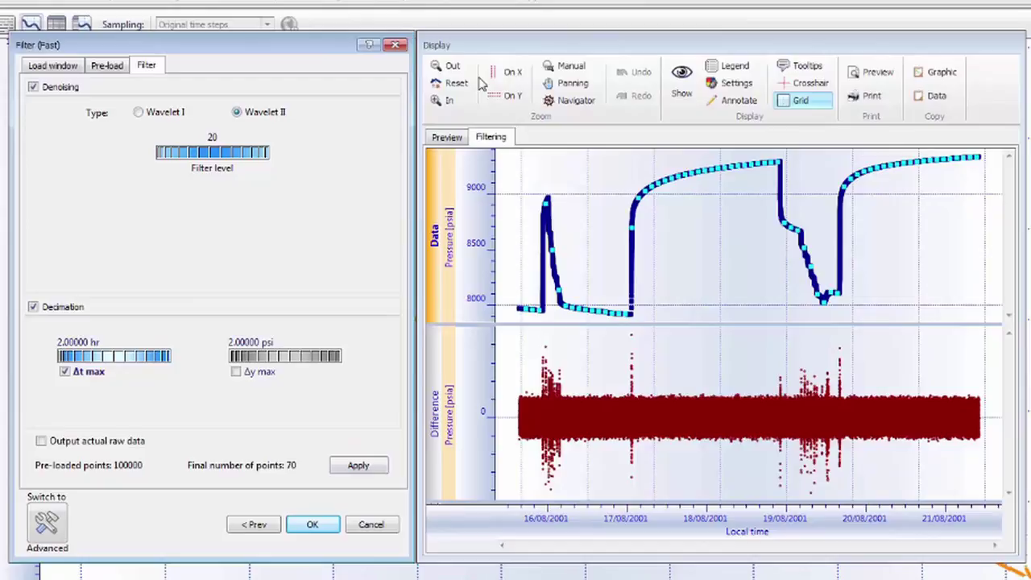
Add 15 psi Δy max decimation, preview it on the 17/08 build-up, and create Filtered data #1.
click(503, 72)
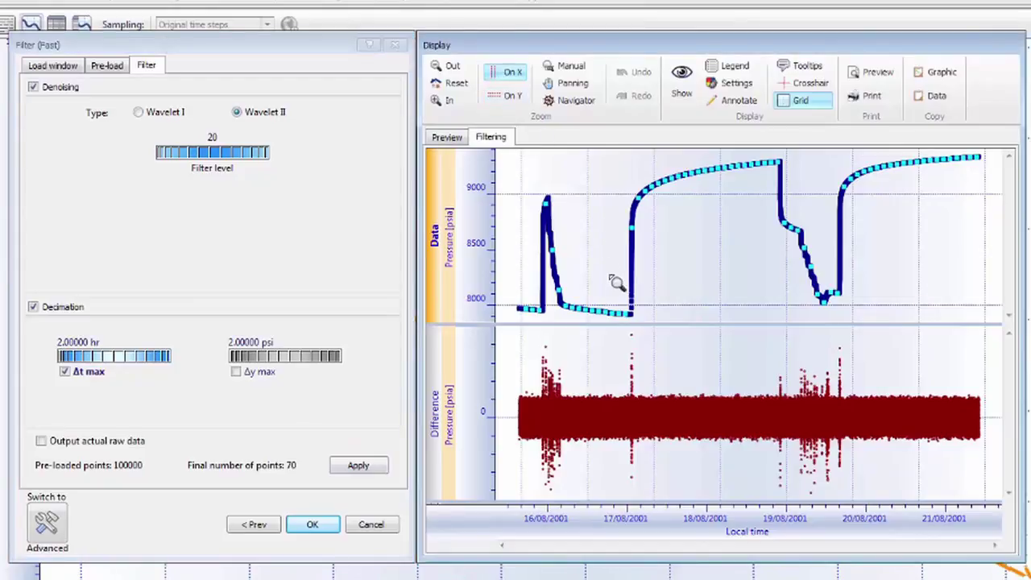
drag(610, 278, 654, 283)
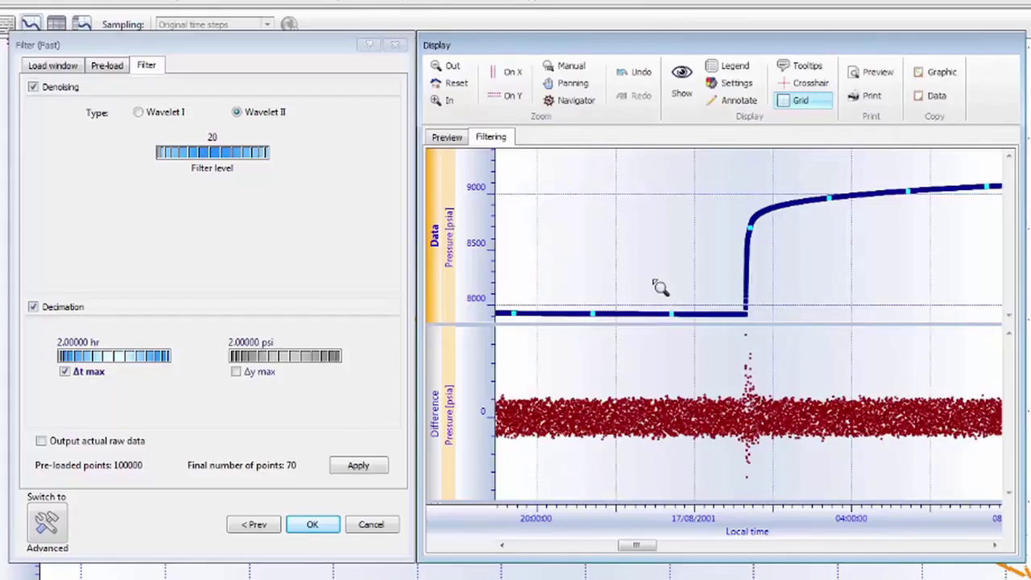
click(236, 372)
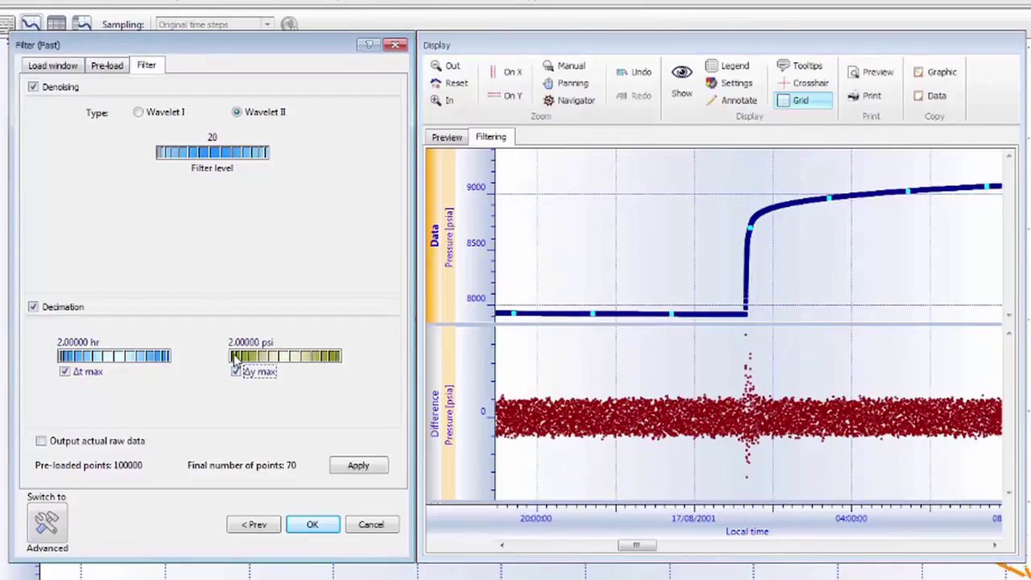
drag(240, 360, 342, 368)
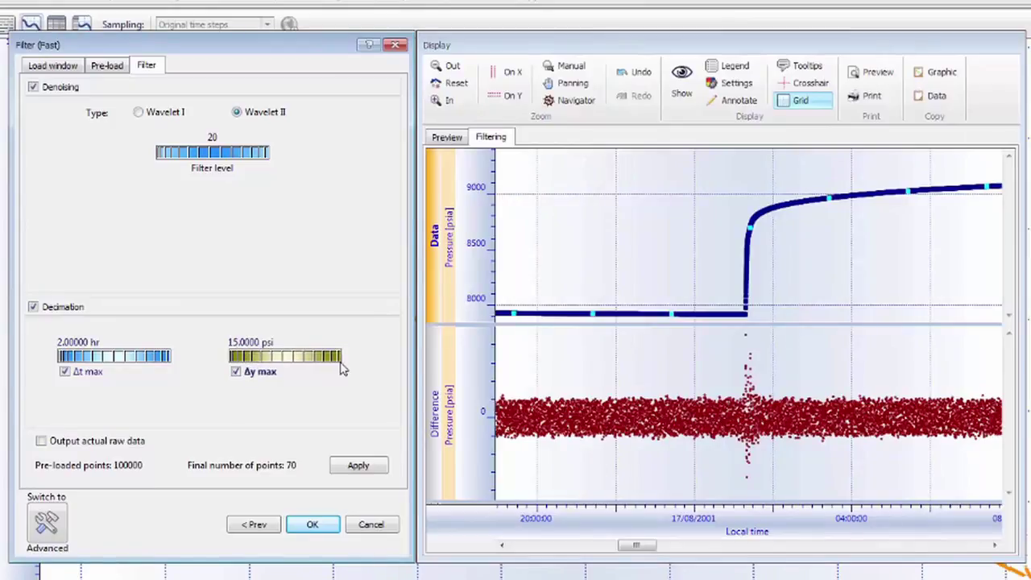
click(354, 469)
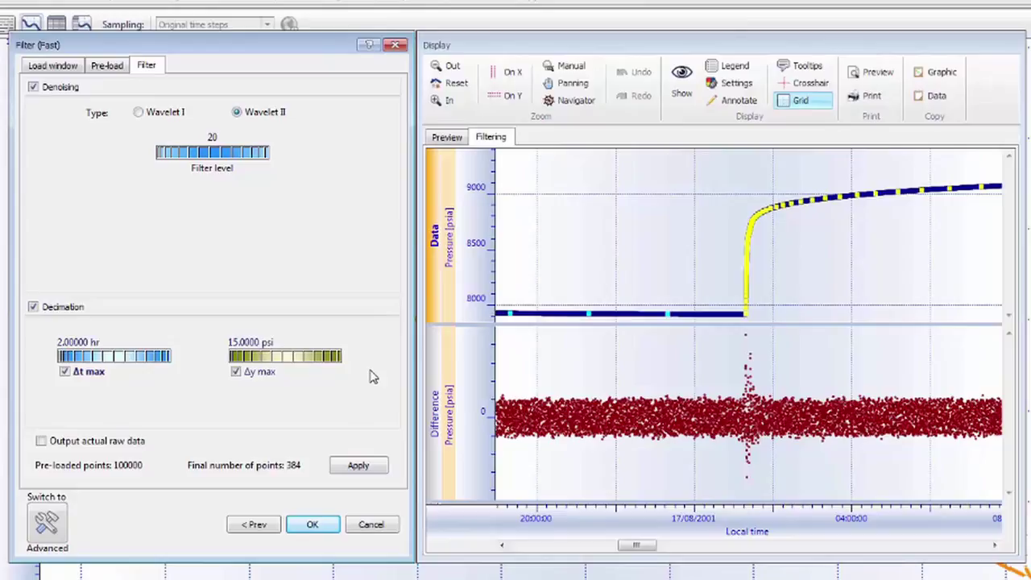
click(462, 87)
click(451, 98)
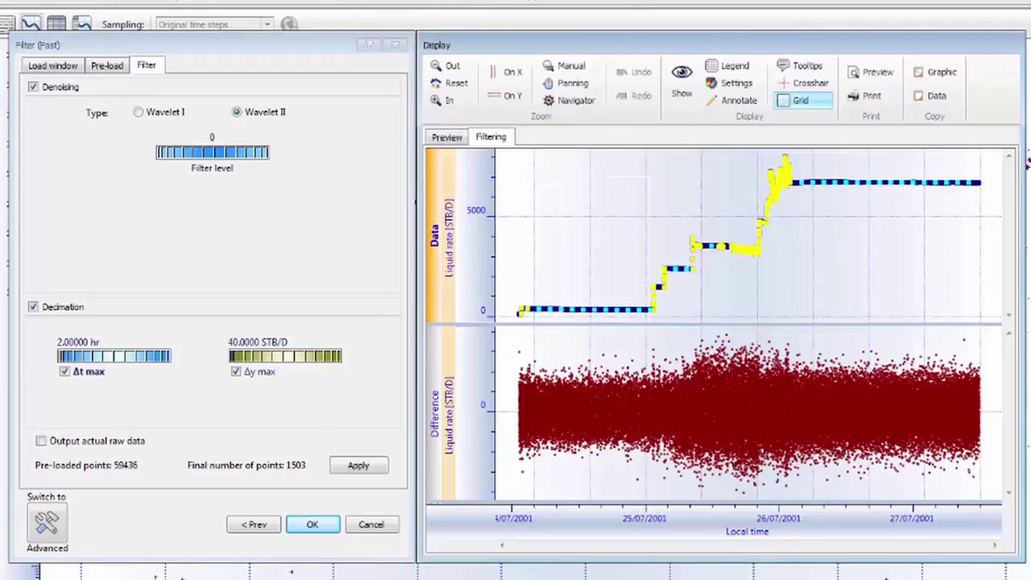
click(313, 524)
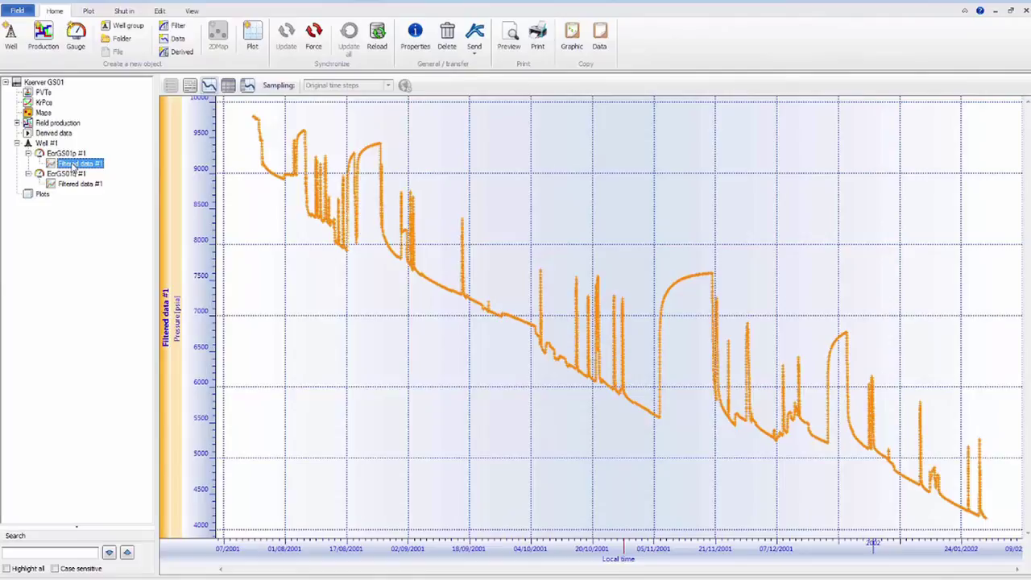
Mark the late-August and November build-ups as shut-ins on the filtered pressure.
click(123, 11)
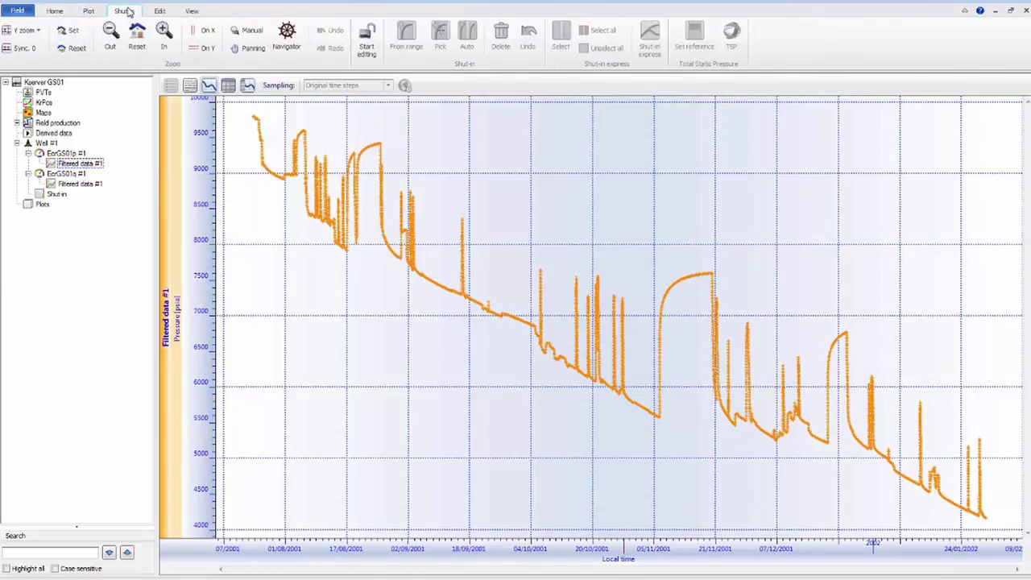
click(367, 36)
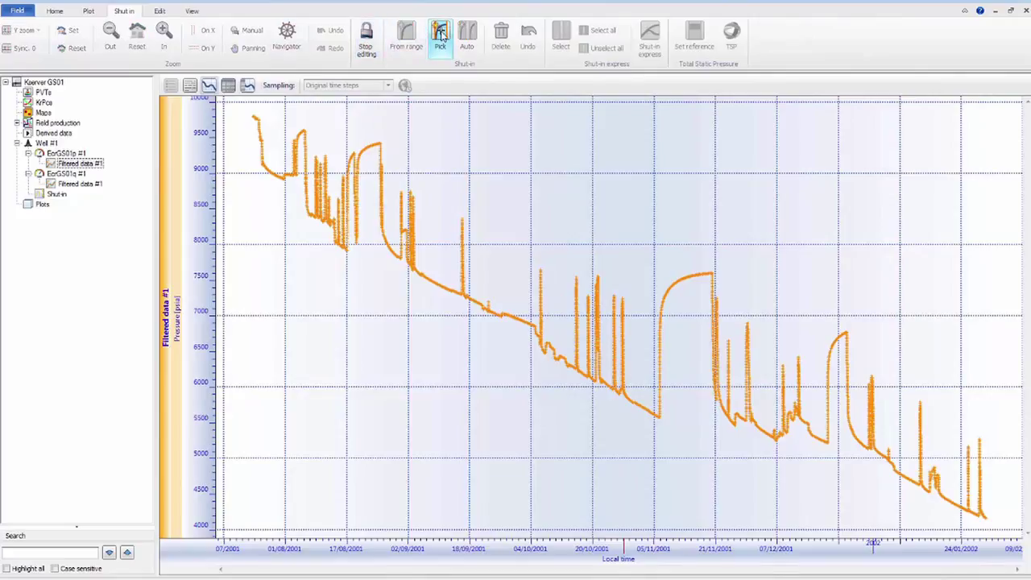
click(375, 173)
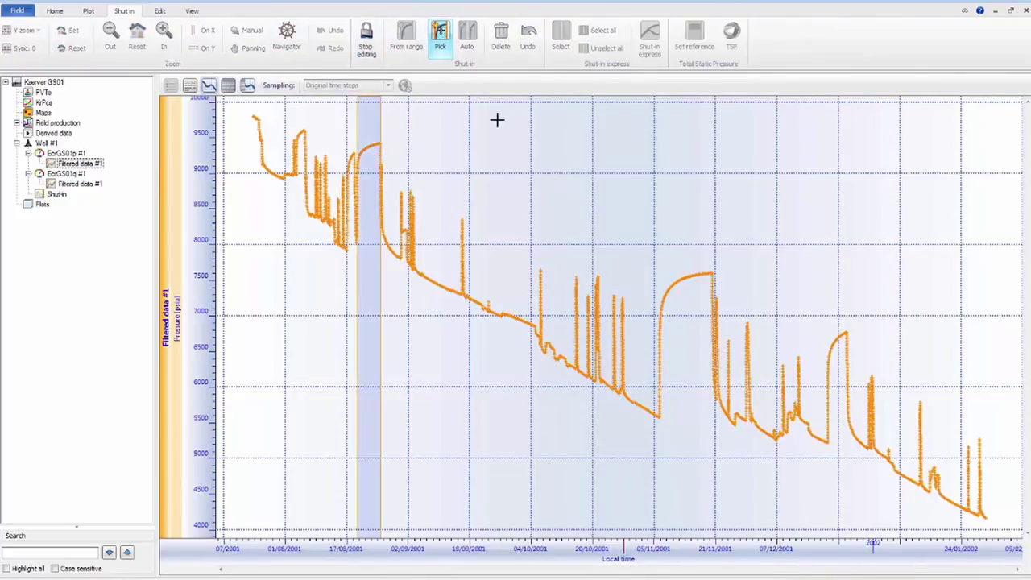
click(691, 341)
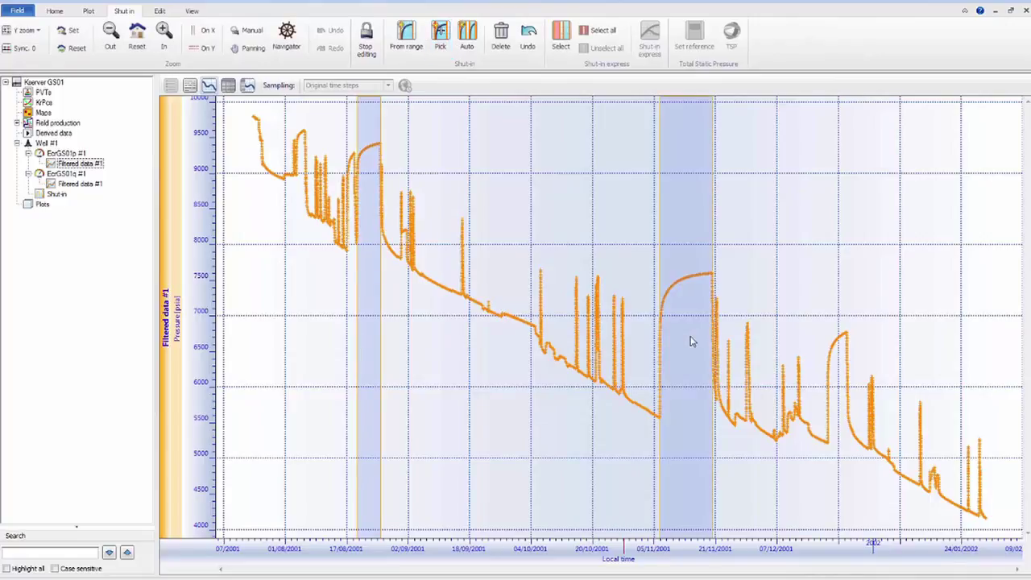
Auto-detect further shut-ins with a minimum duration of 72 hr.
click(466, 36)
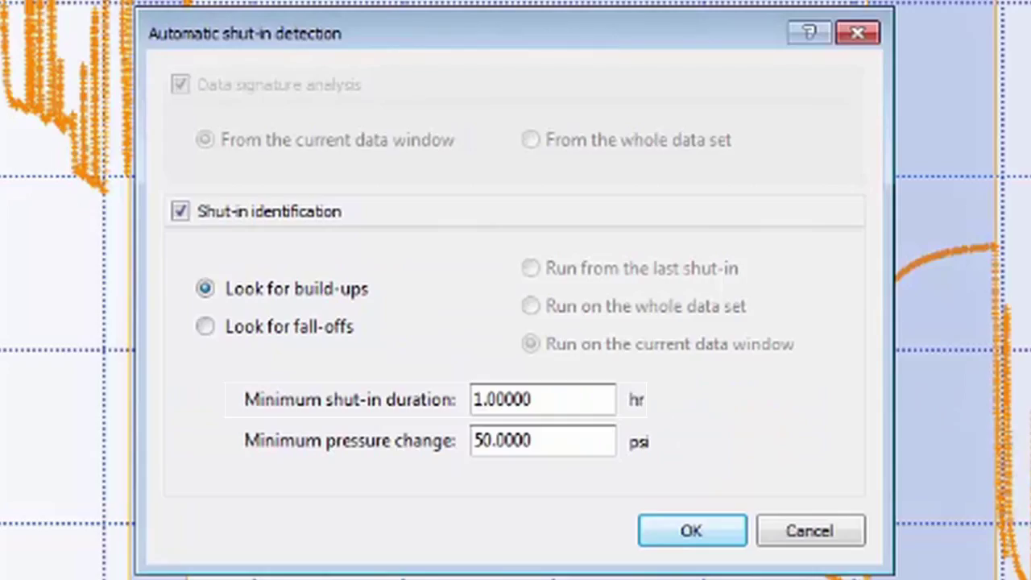
click(548, 391)
drag(548, 390, 429, 388)
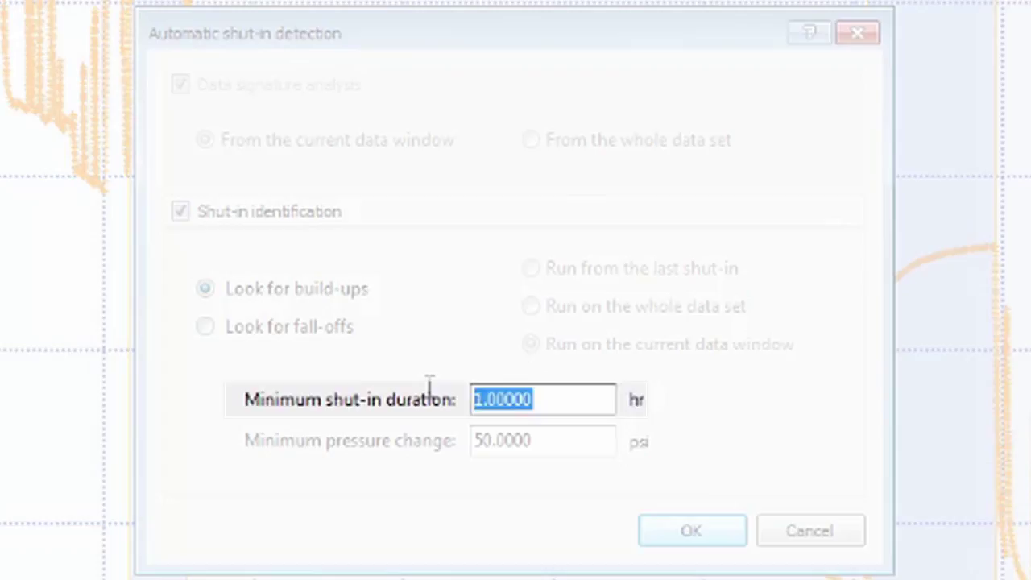
text(72)
click(712, 538)
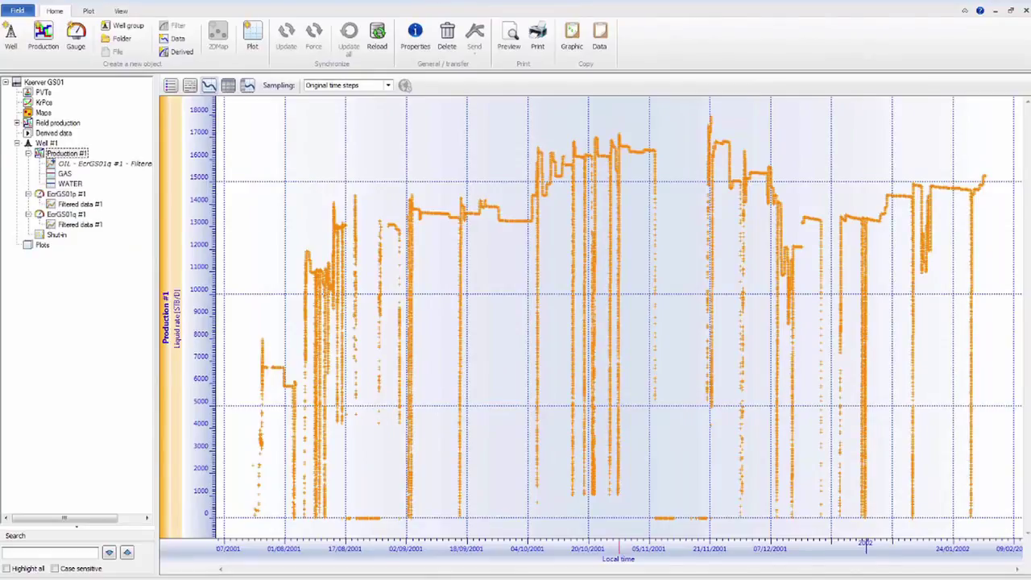
Create Corrected Production #1 from Production #1 with rates zeroed during shut-ins.
click(66, 153)
right_click(87, 152)
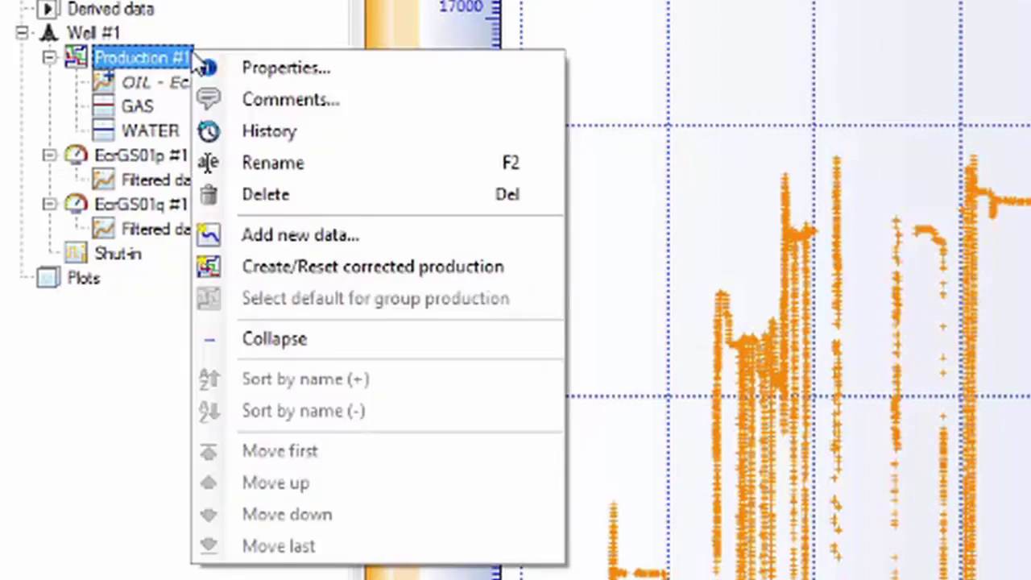
click(290, 269)
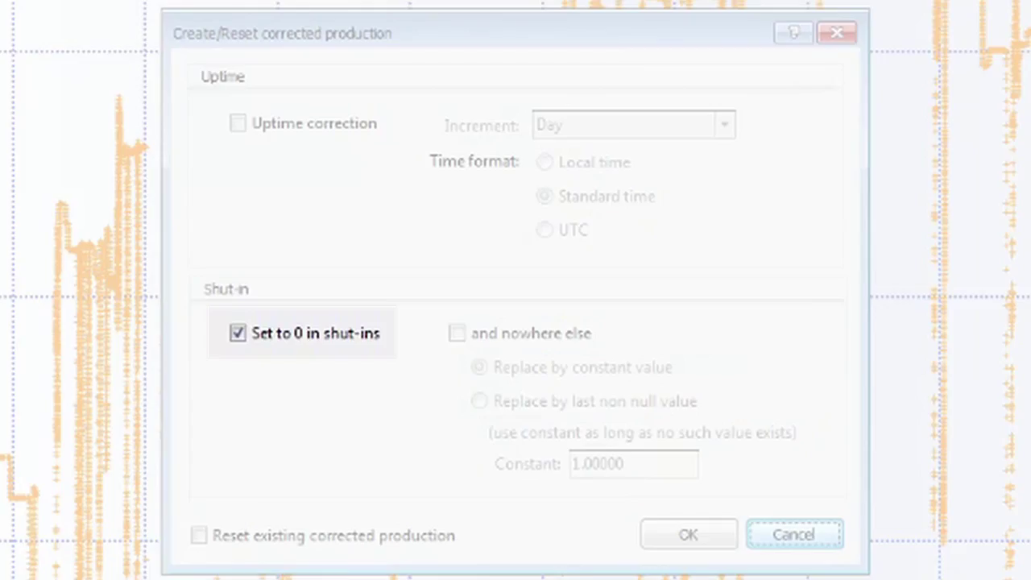
click(690, 536)
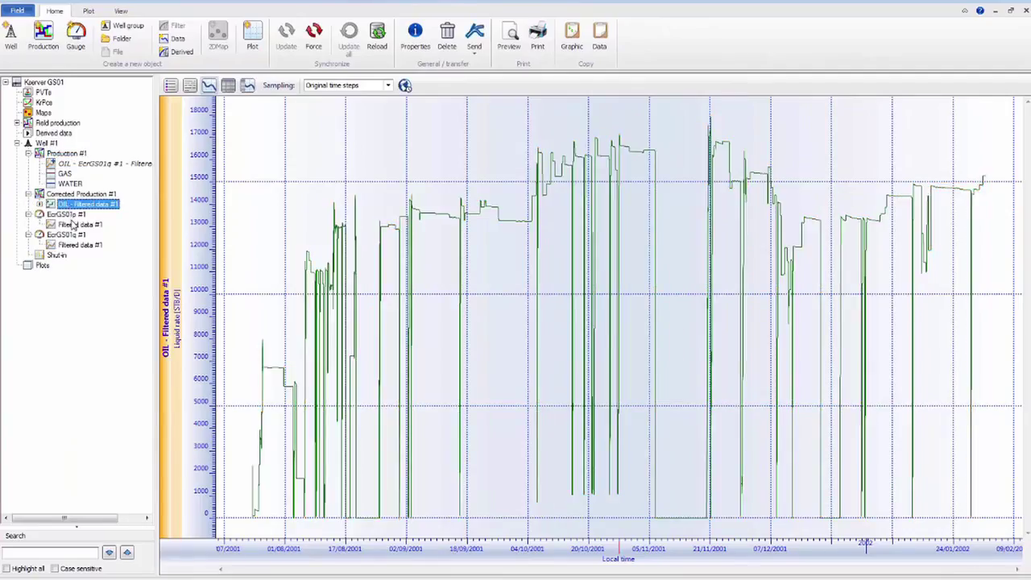
click(79, 225)
Select all three shut-ins and extract them as build-ups using Corrected Production #1 oil rates.
click(125, 11)
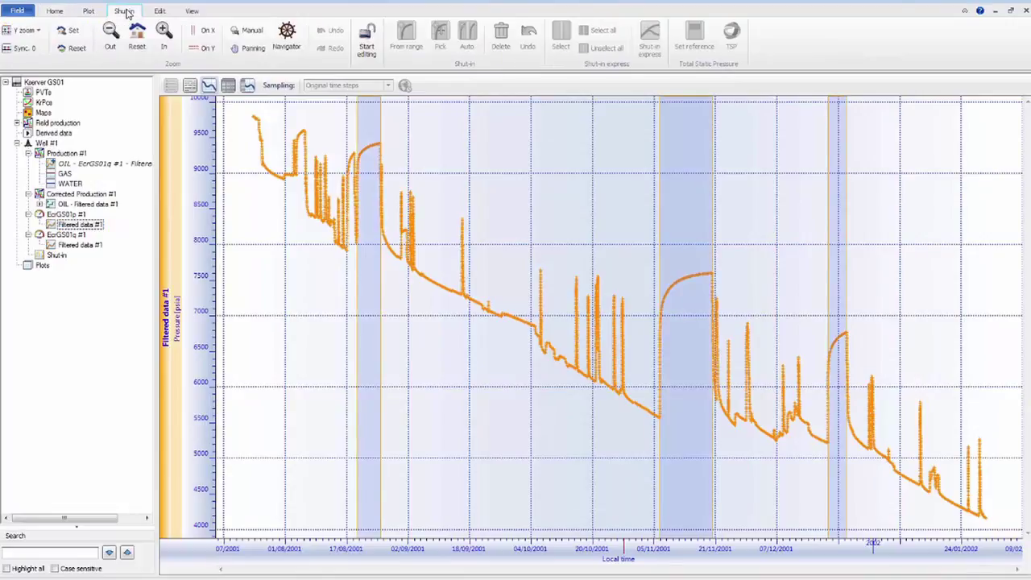
click(367, 40)
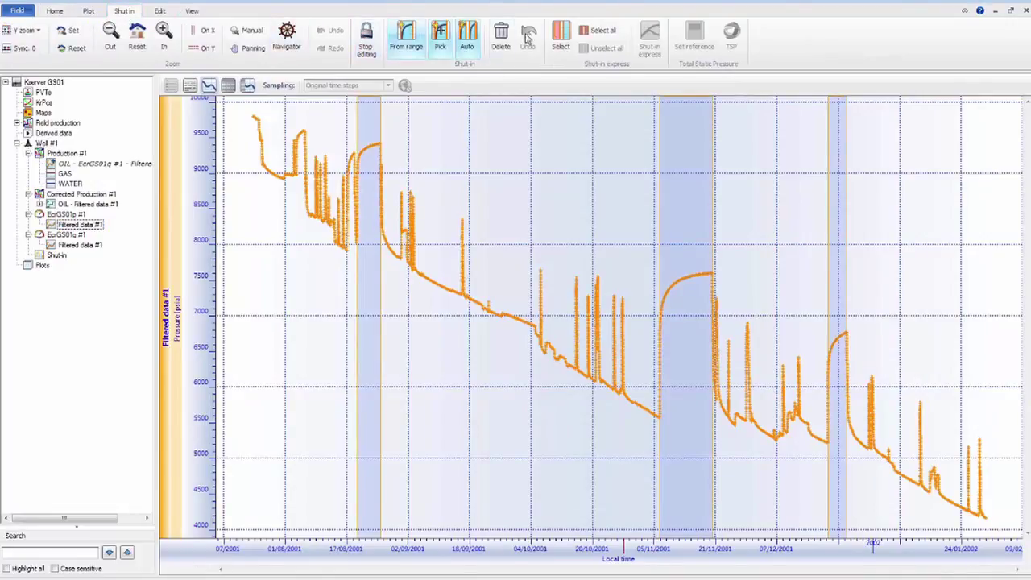
click(610, 30)
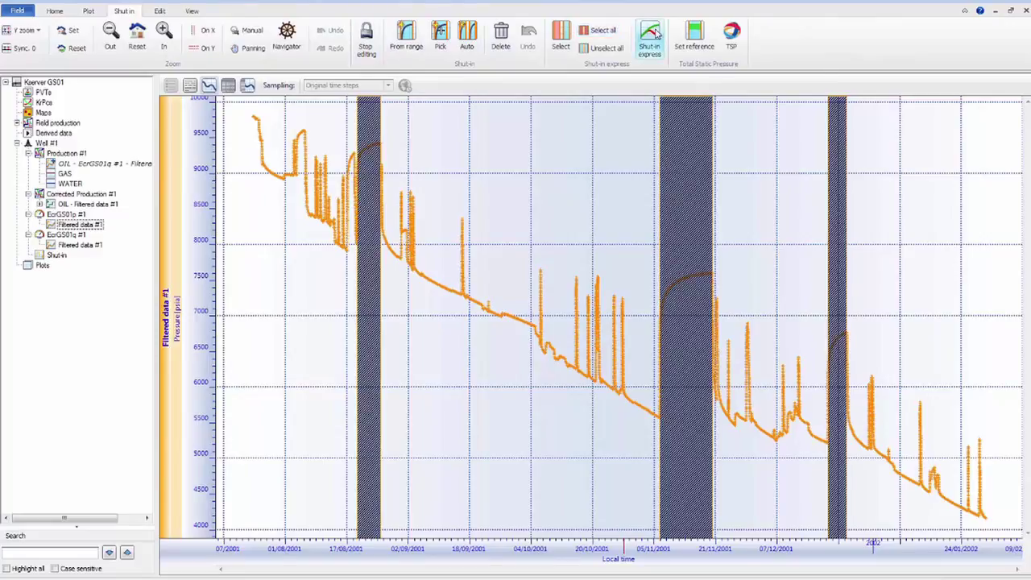
click(650, 37)
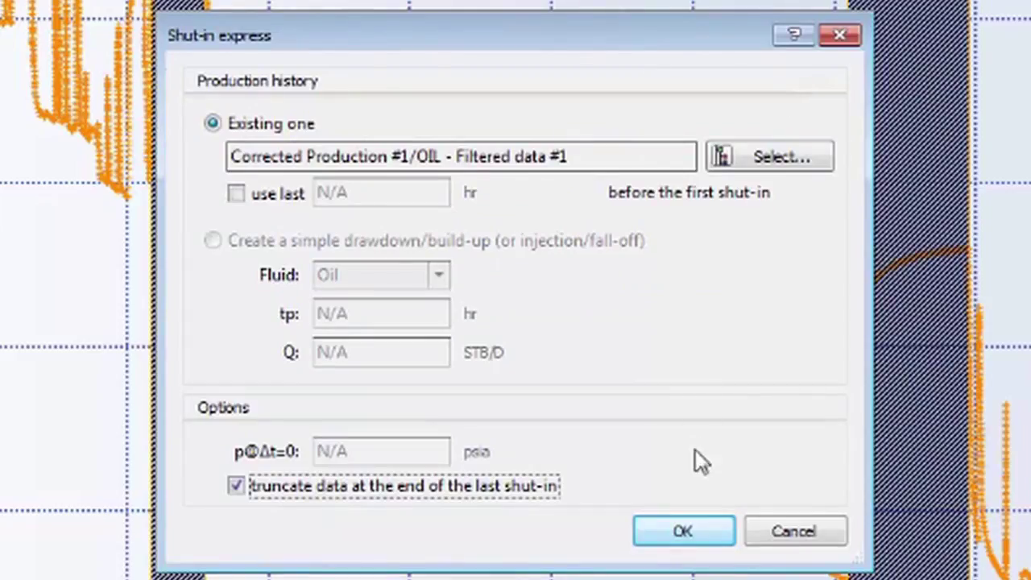
click(684, 532)
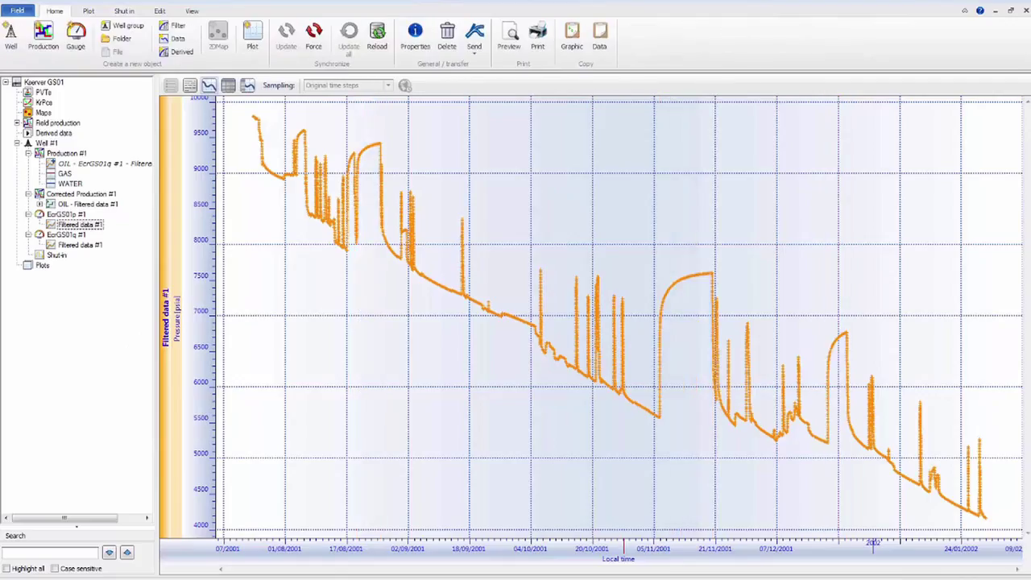
Send the filtered pressure of EcrGS01p #1 to Saphir.
click(70, 226)
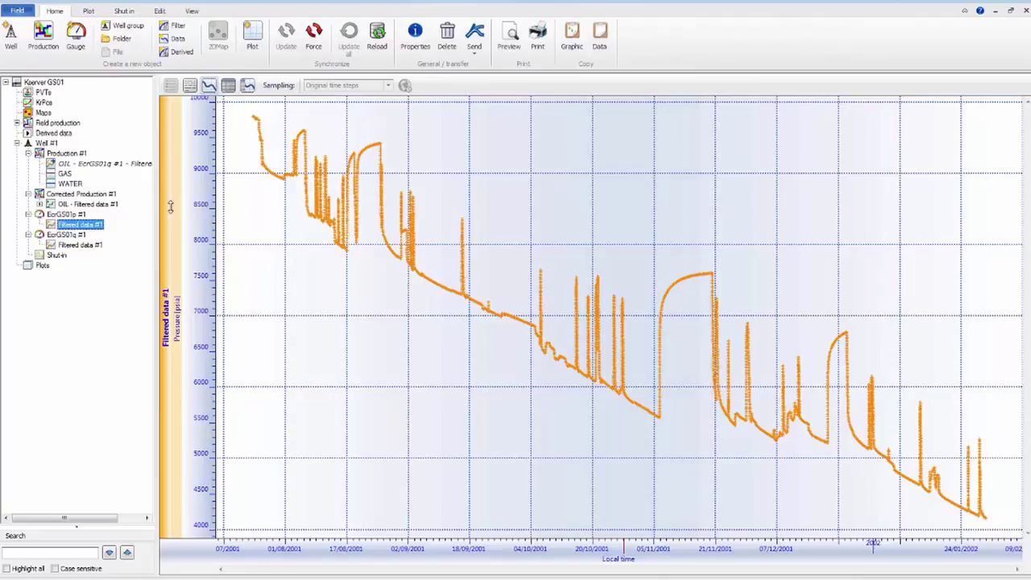
click(475, 50)
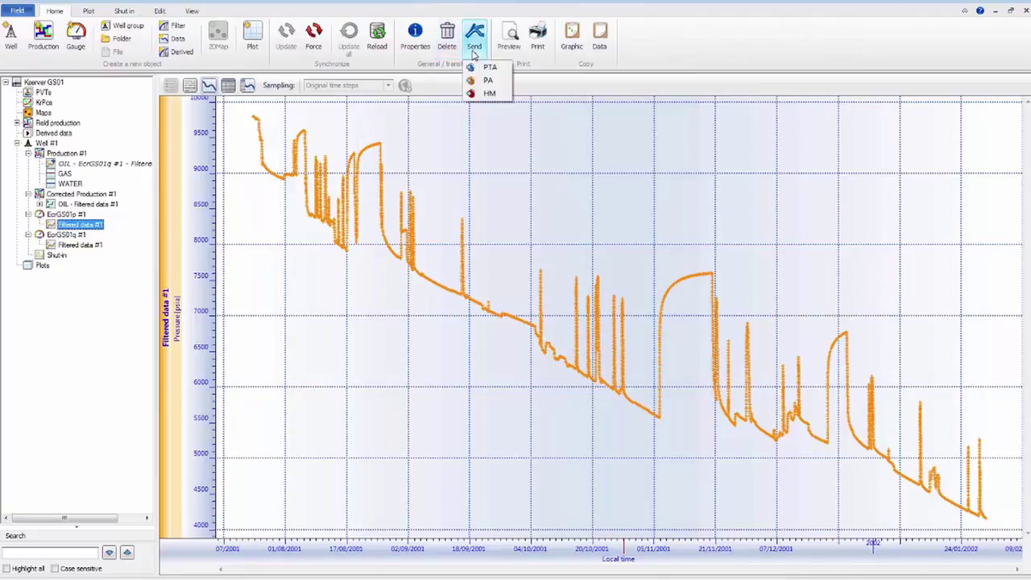
click(500, 83)
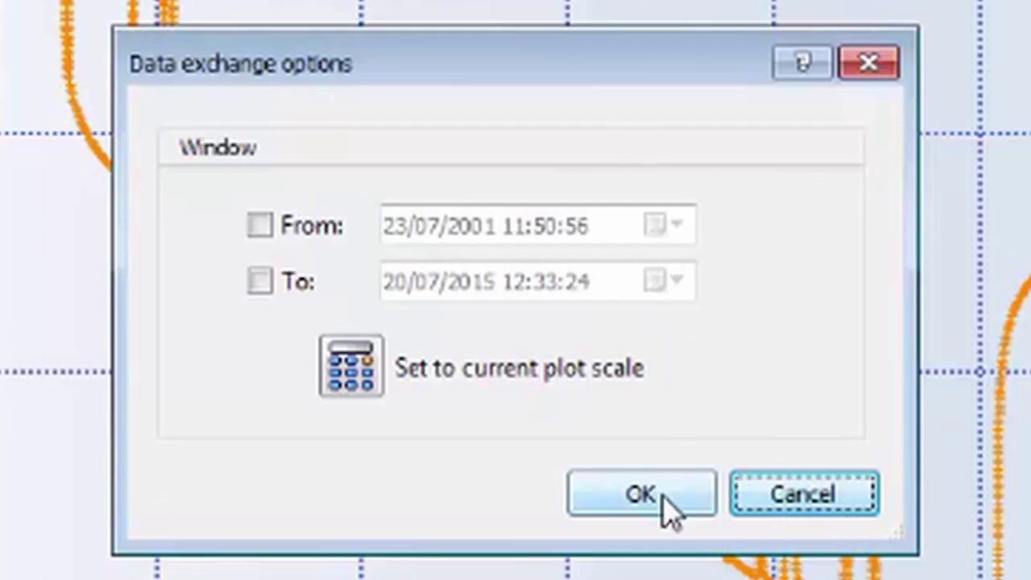
click(666, 507)
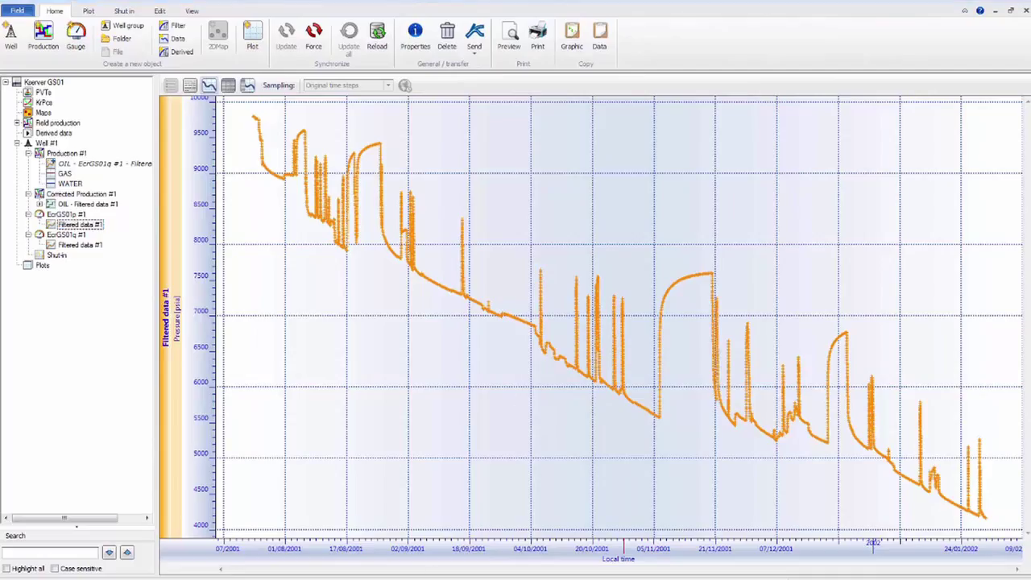
Send the filtered rate data of EcrGS01q #1 to Saphir over its full range.
click(82, 246)
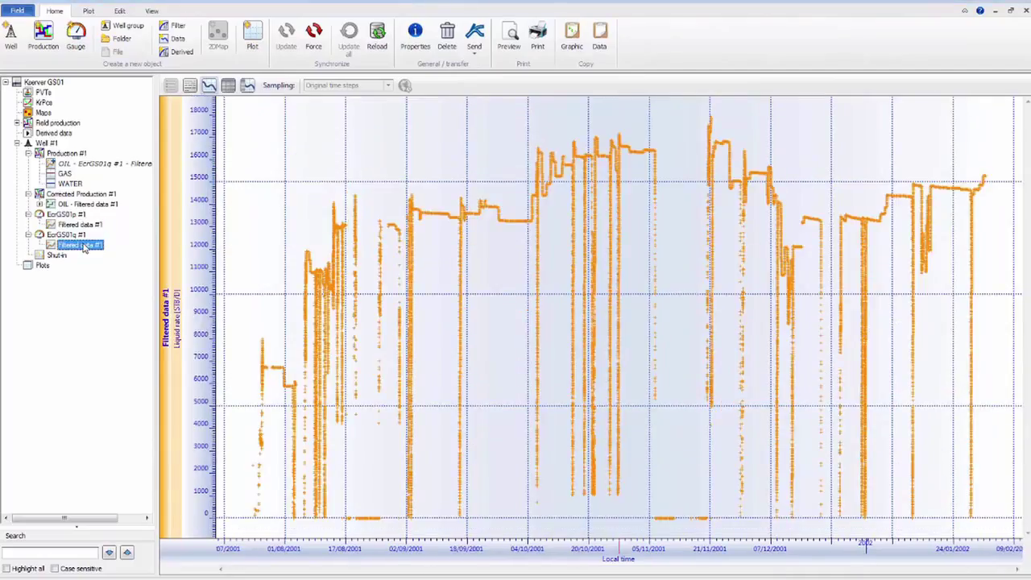
click(474, 42)
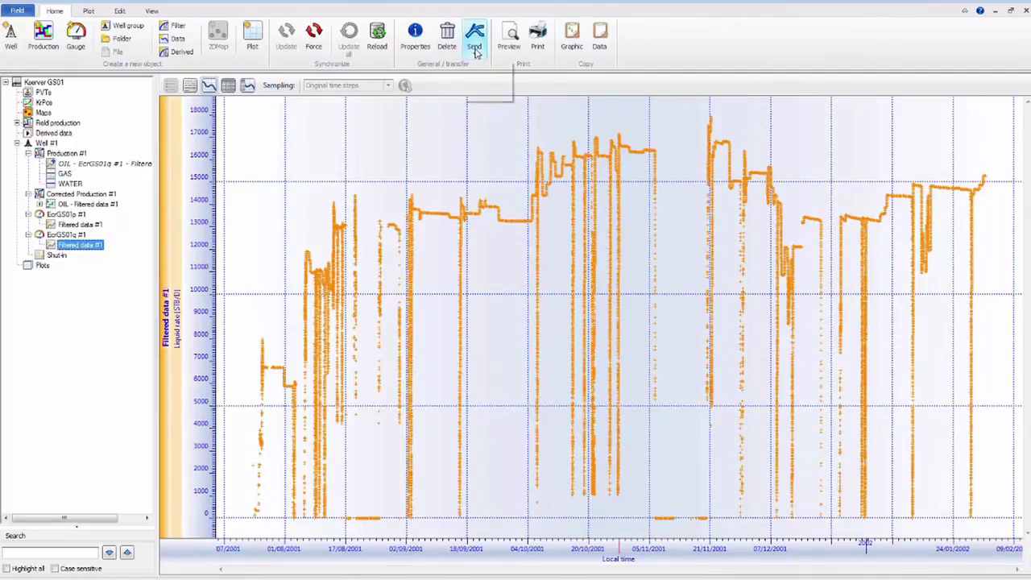
click(500, 81)
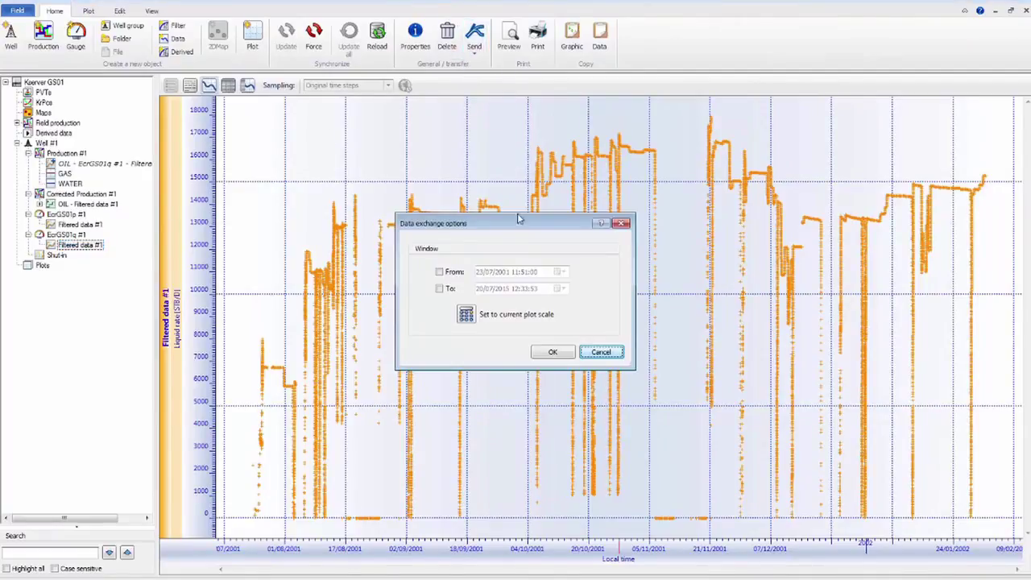
click(554, 352)
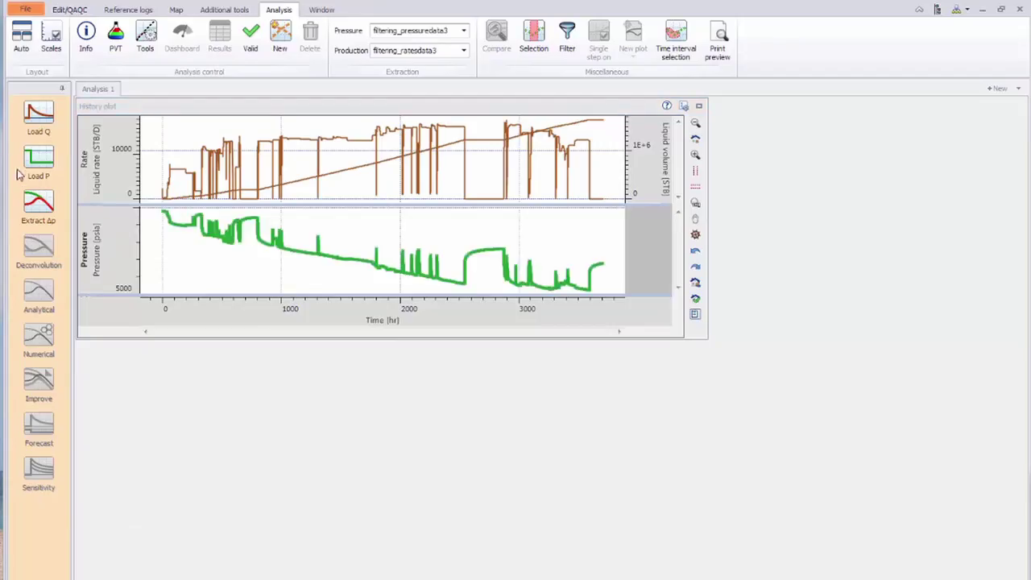
Extract Δp using filtering_pressuredata3 and filtering_ratesdata3 as sources.
click(41, 206)
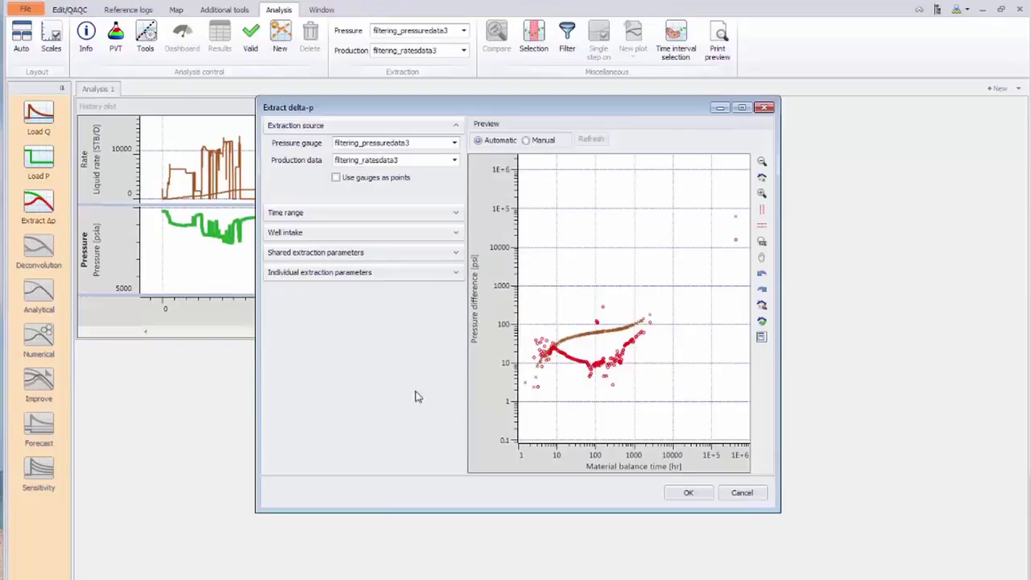
click(686, 491)
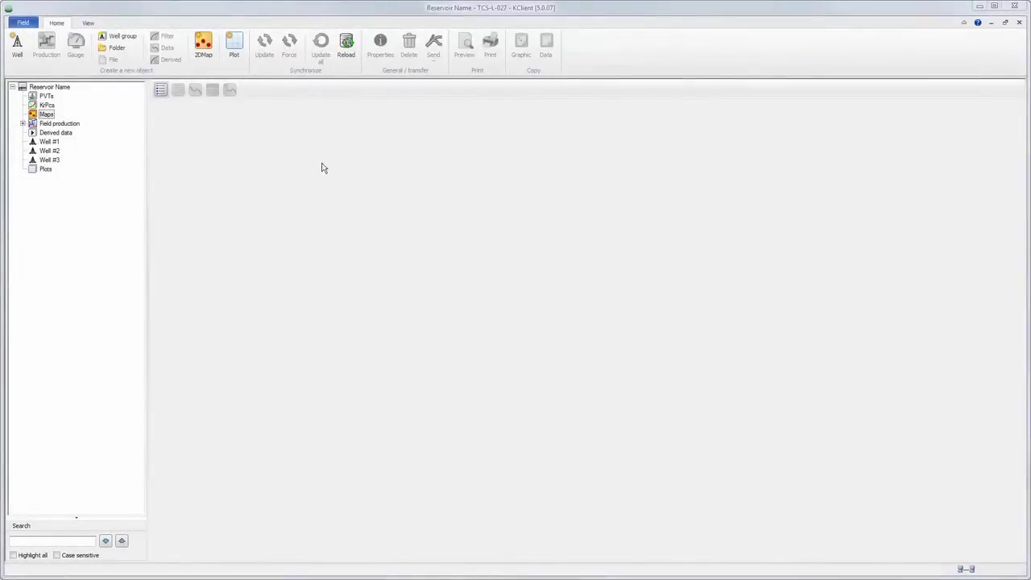
Create a 2D map from the Home ribbon named 'Antibes Oilfield'.
click(197, 45)
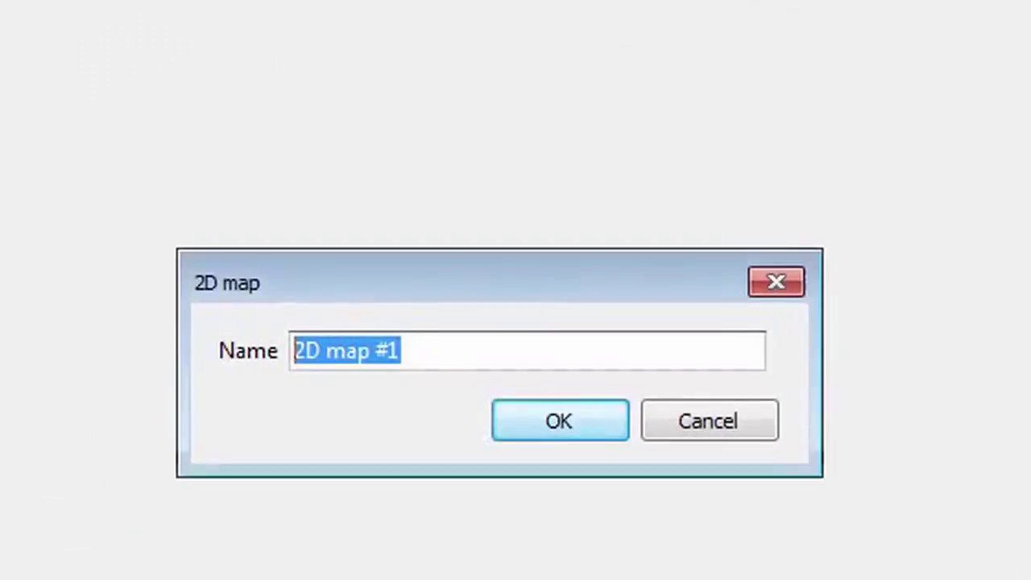
text(Antibes)
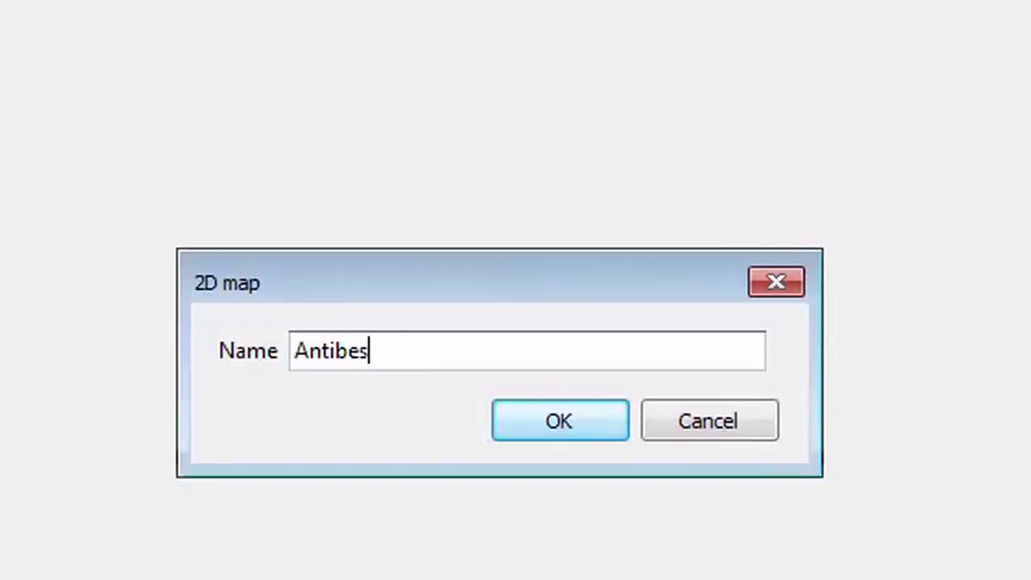
text( Oilfield)
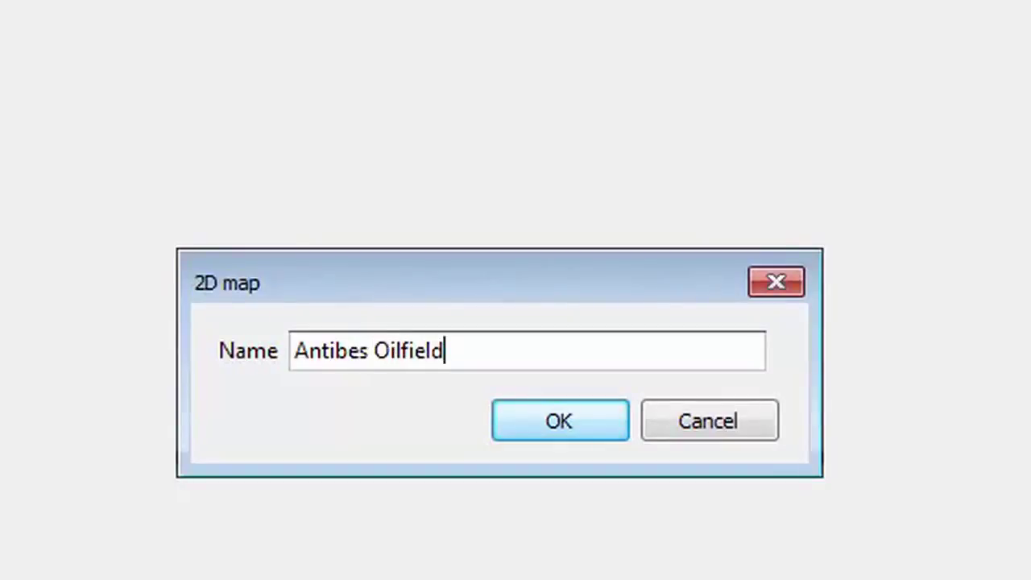
click(555, 423)
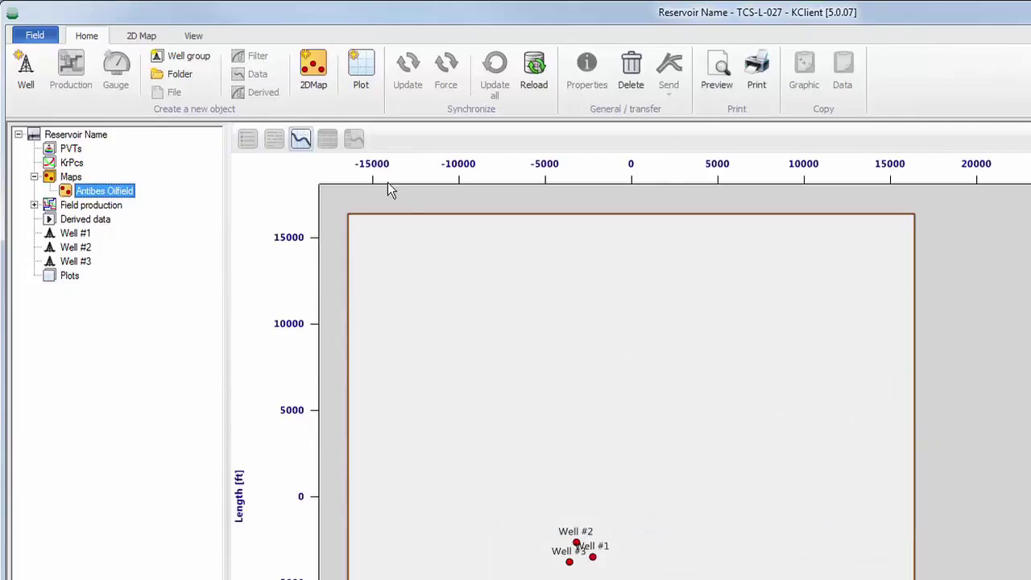
Switch the 2D map's field reference point to geo-referenced coordinates.
click(141, 35)
click(937, 66)
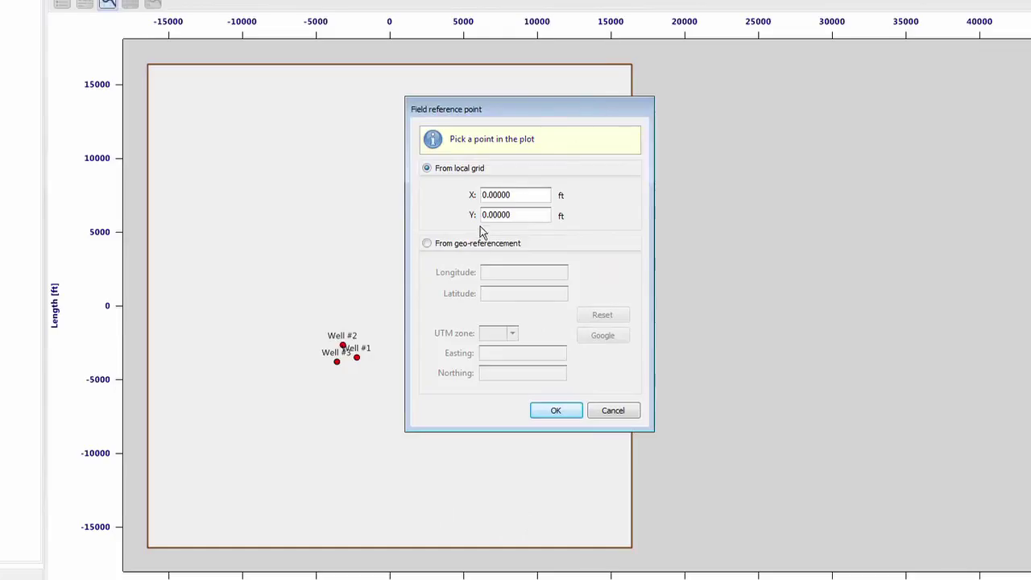
click(479, 243)
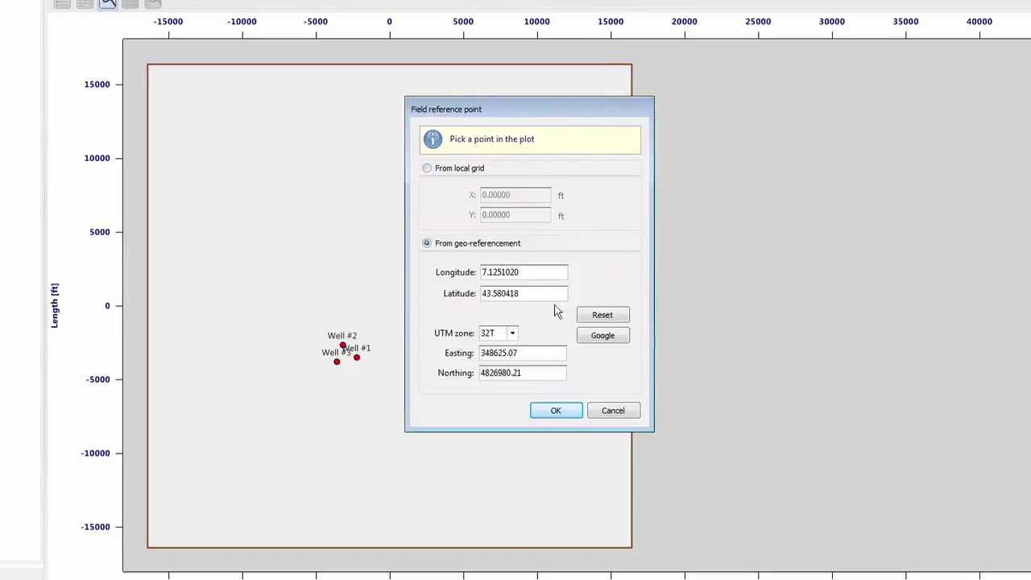
Place the reference at Antibes (longitude 7.1251020, latitude 43.580418) via Google, then enable map editing.
click(587, 334)
click(463, 172)
text(Antibes)
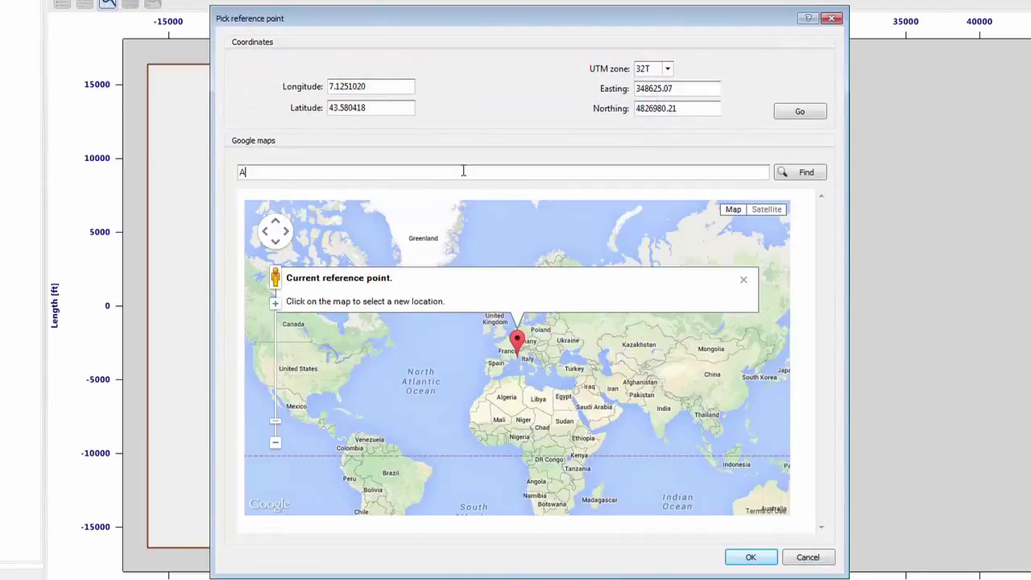
click(799, 172)
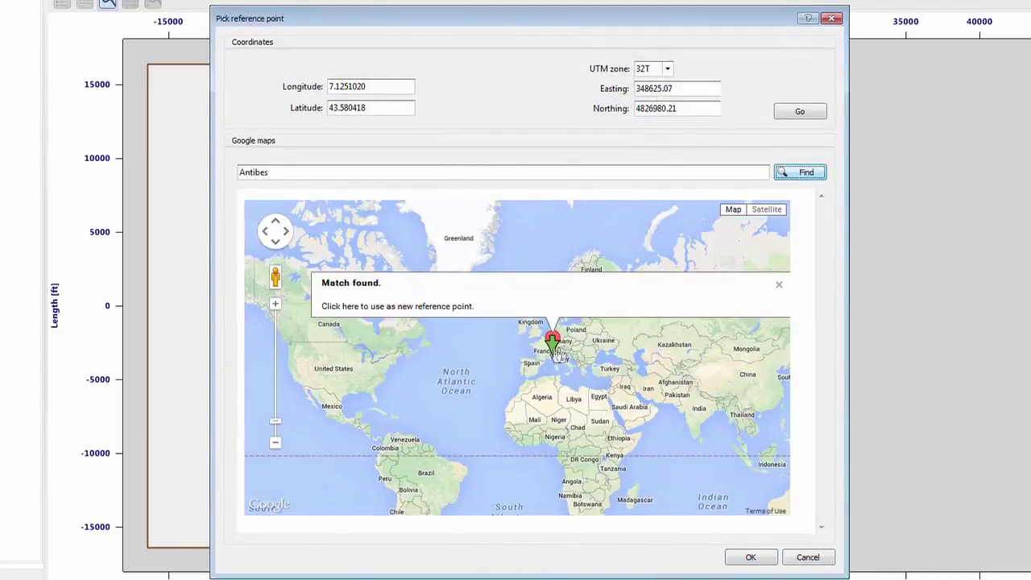
click(749, 557)
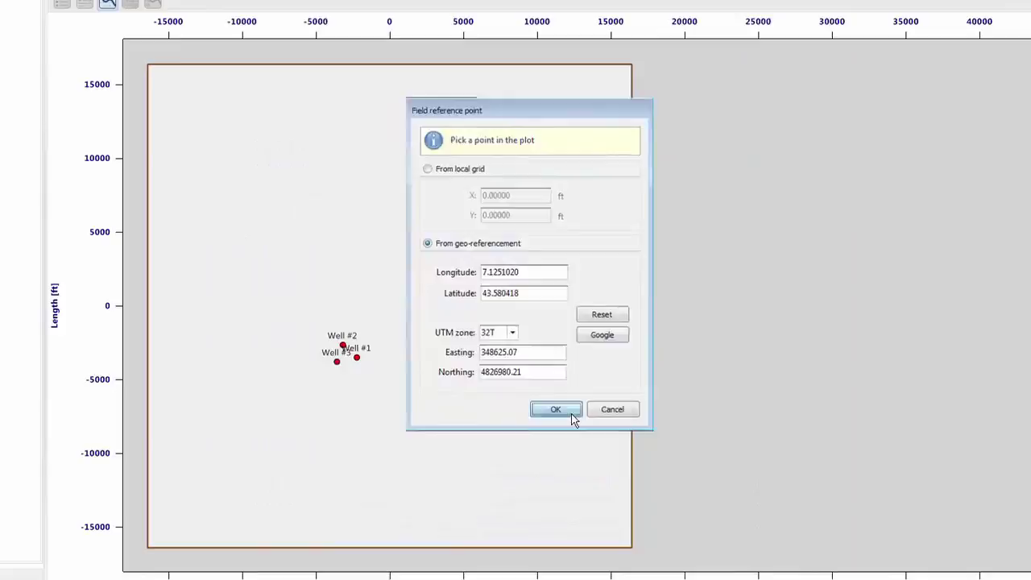
click(552, 409)
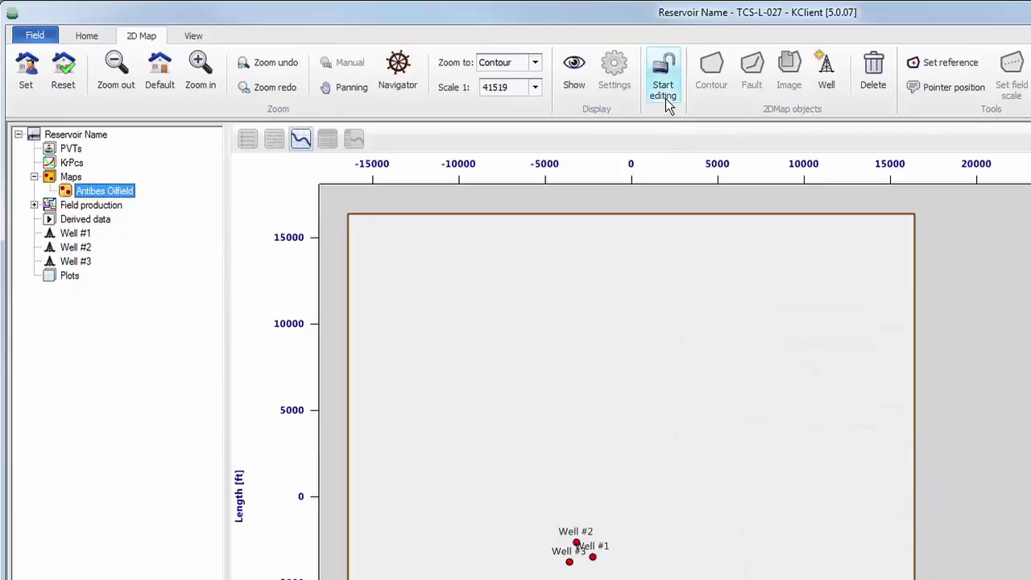
click(431, 62)
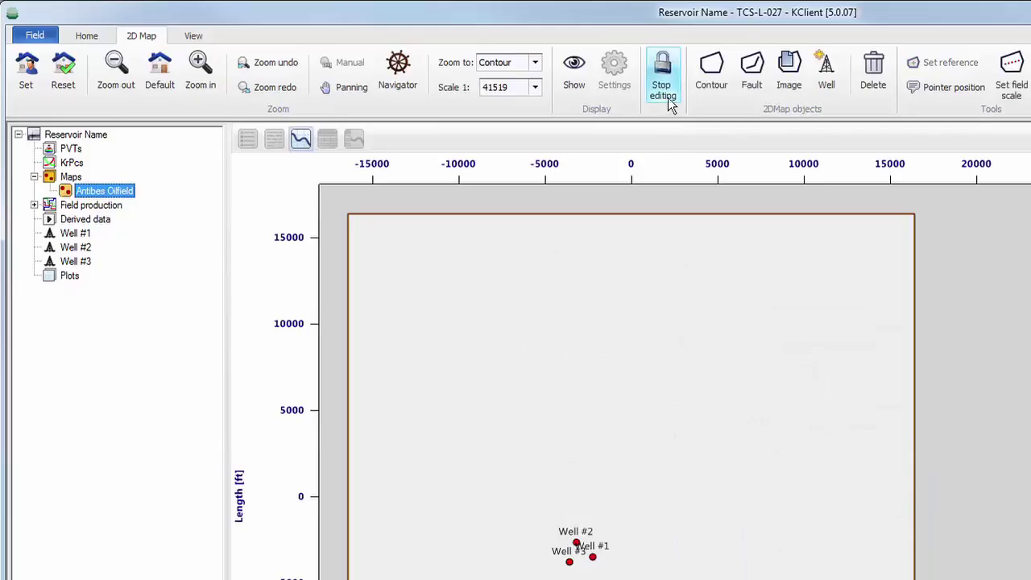
Load classic_antibes_1.tif, sat_antibes.tif and saturation.tif as map images and zoom onto the field.
click(801, 75)
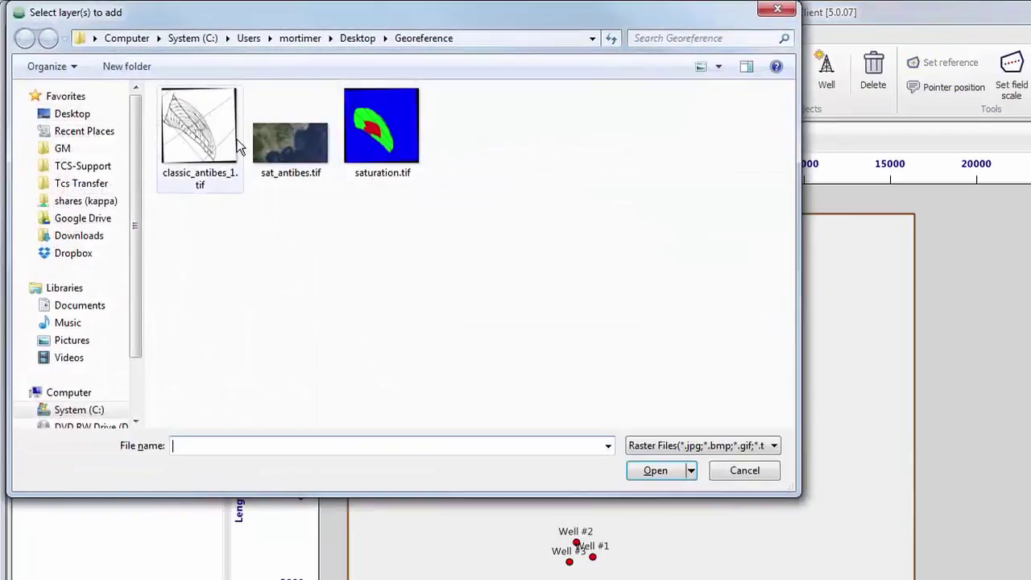
click(205, 133)
shift+click(406, 155)
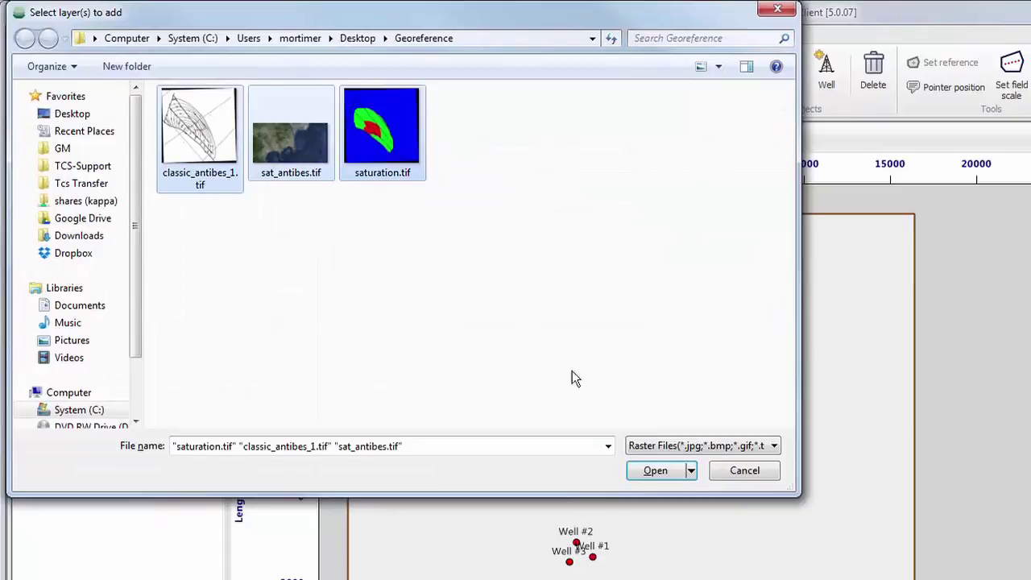
click(633, 467)
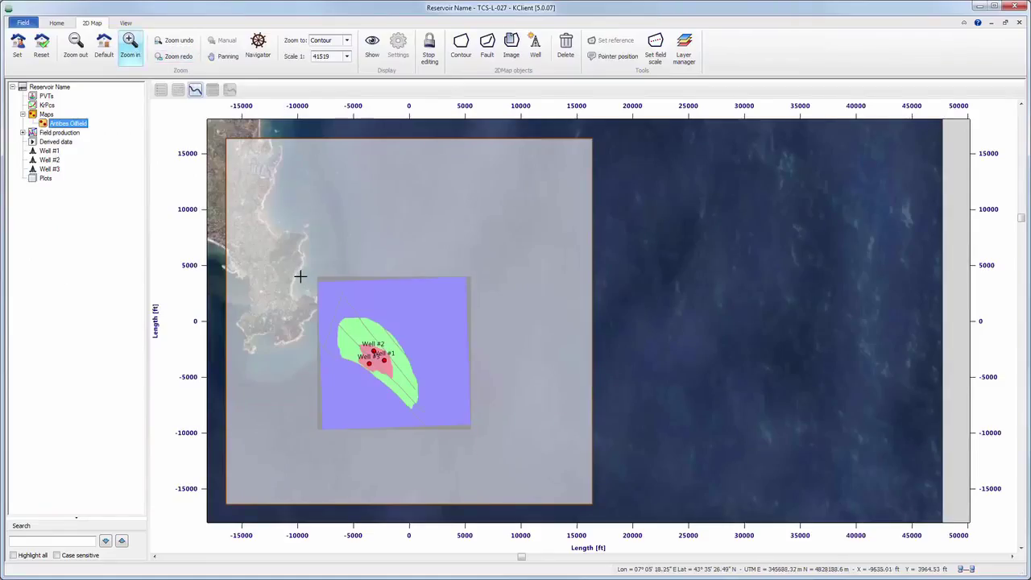
drag(294, 275, 500, 436)
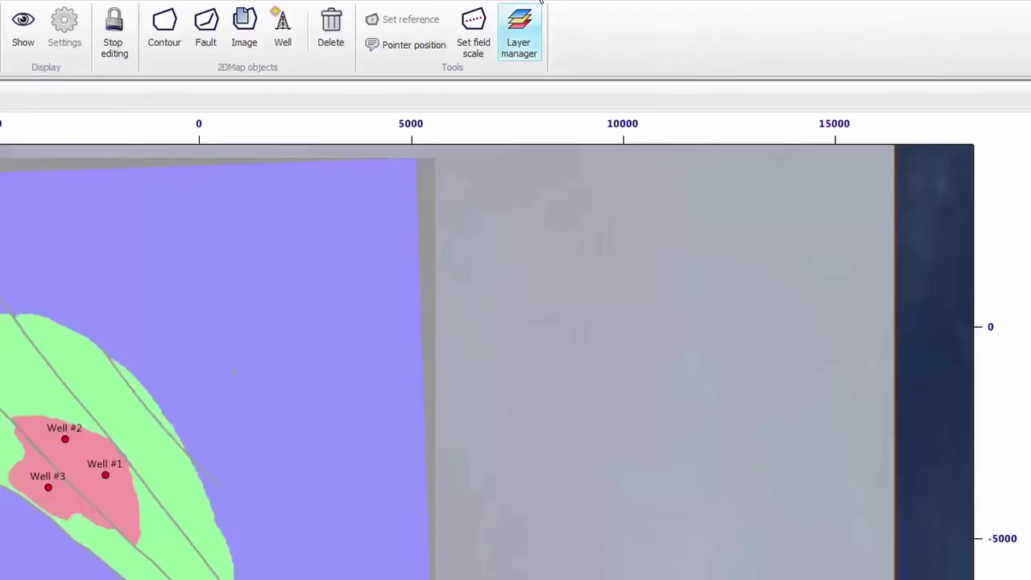
Move sat_antibes.tif below the contour image and make saturation.tif semi-transparent in the Layer manager.
click(685, 45)
click(527, 204)
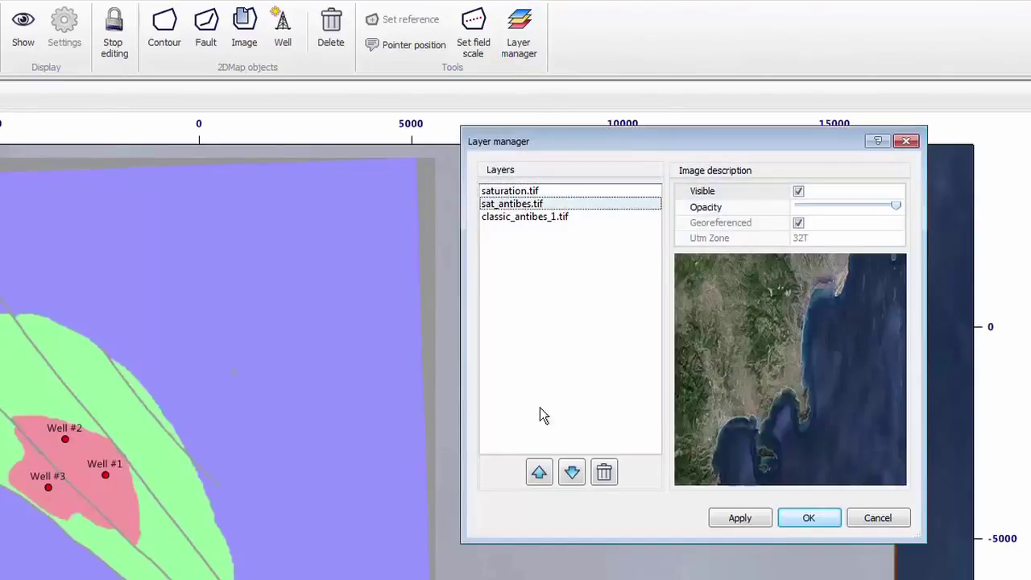
click(570, 473)
click(527, 194)
drag(896, 206, 826, 207)
click(727, 519)
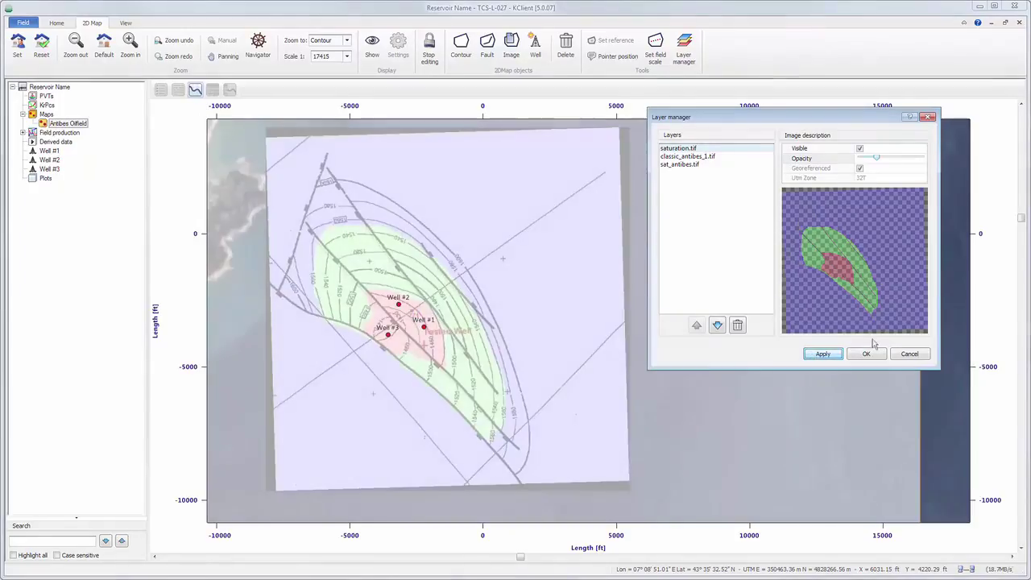